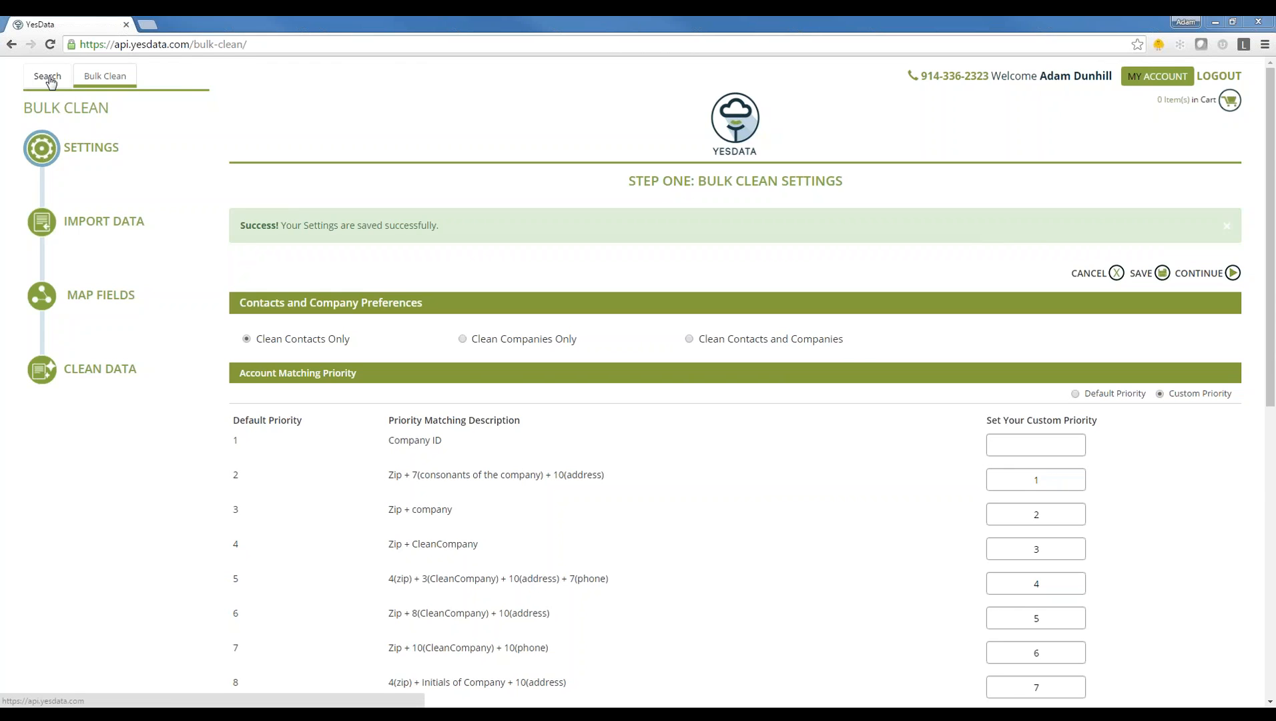
left_click(117, 92)
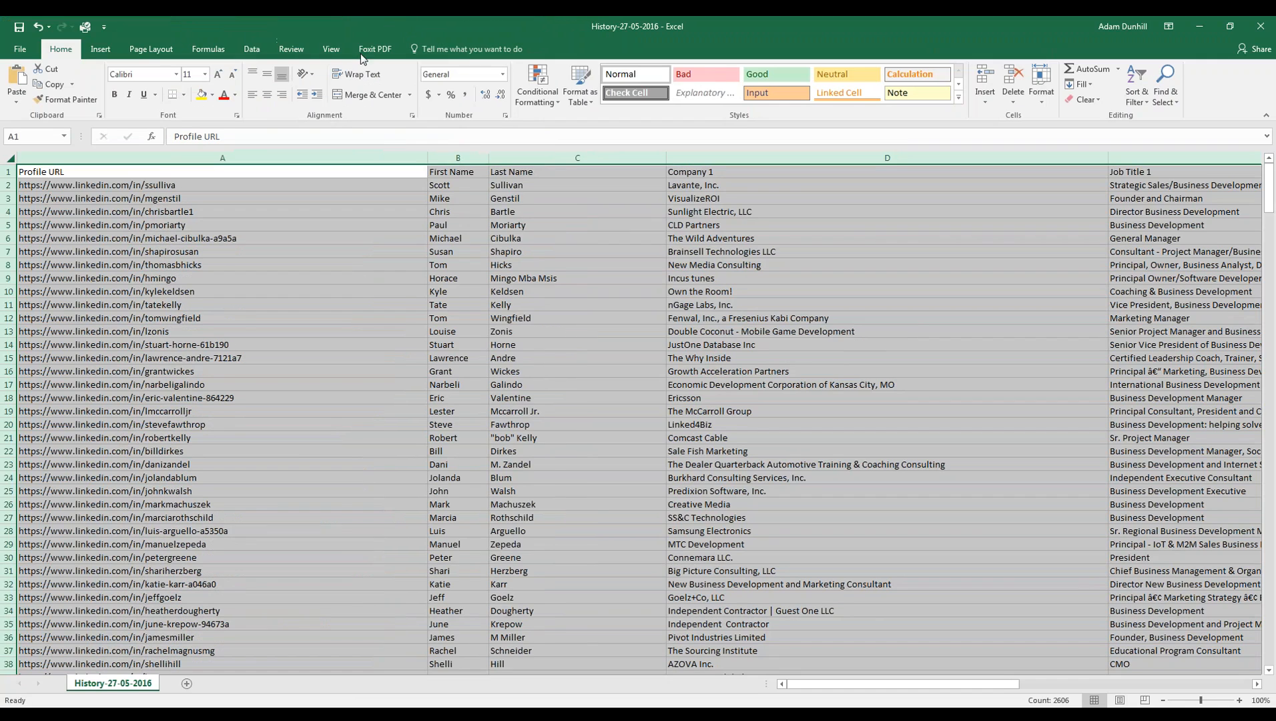
In the History-27-05-2016 workbook in Excel, examine the header columns from Profile URL through Twitter 1
left_click(52, 174)
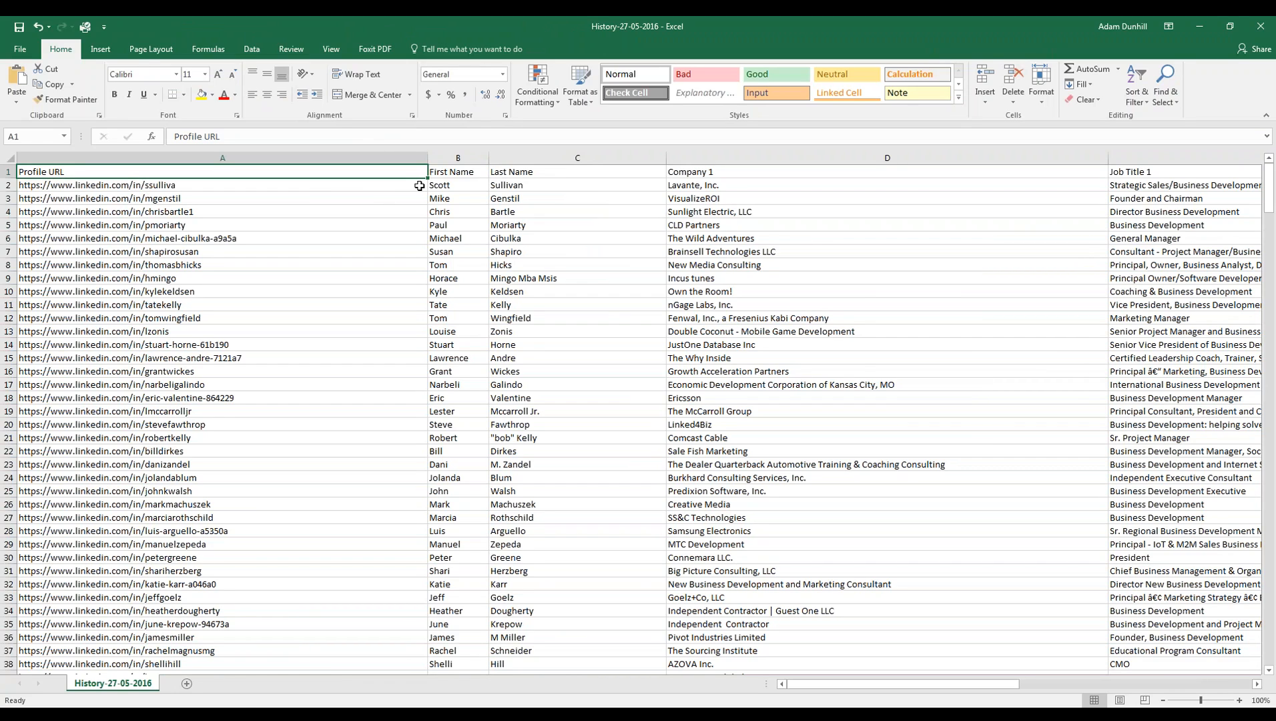
key("Right")
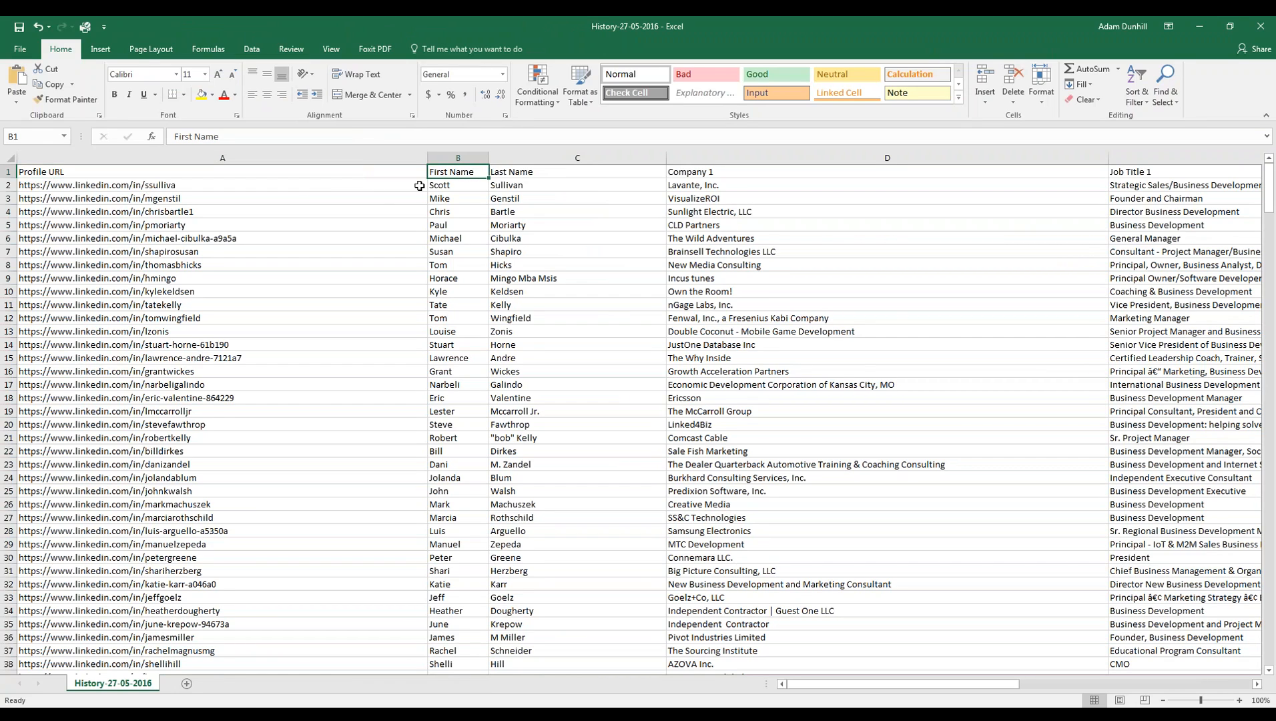
key("Right")
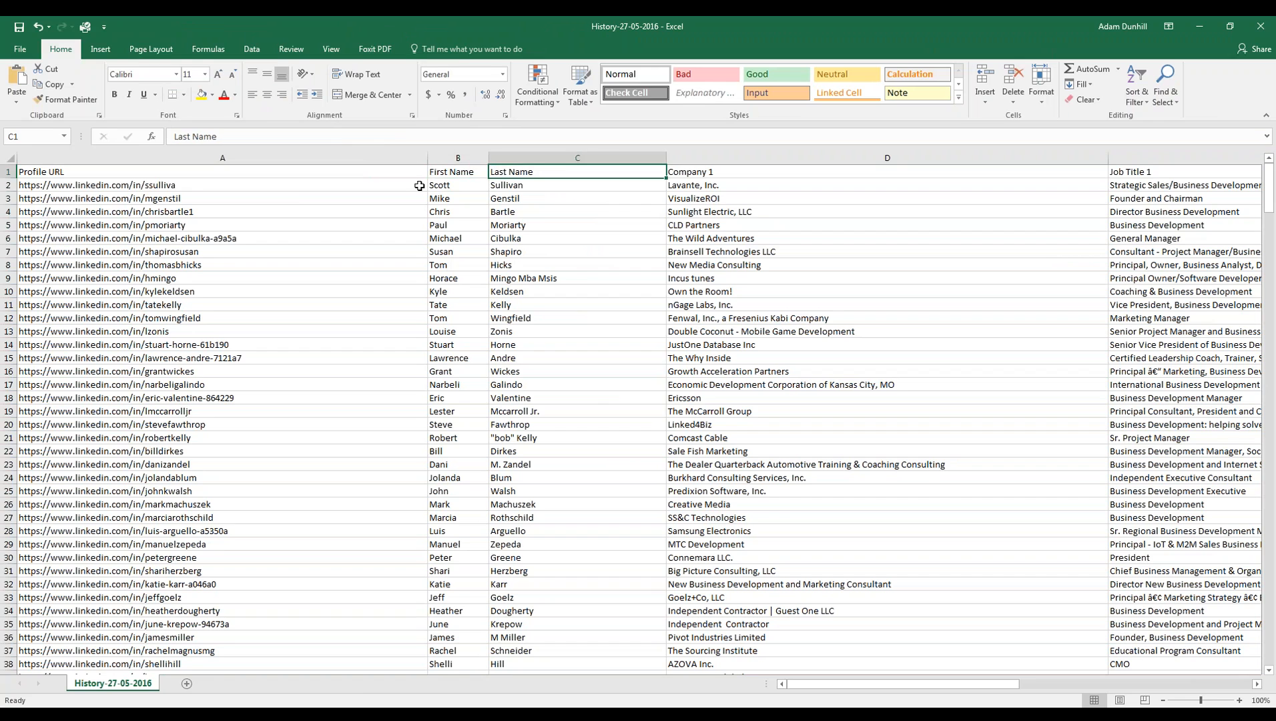
key("Right")
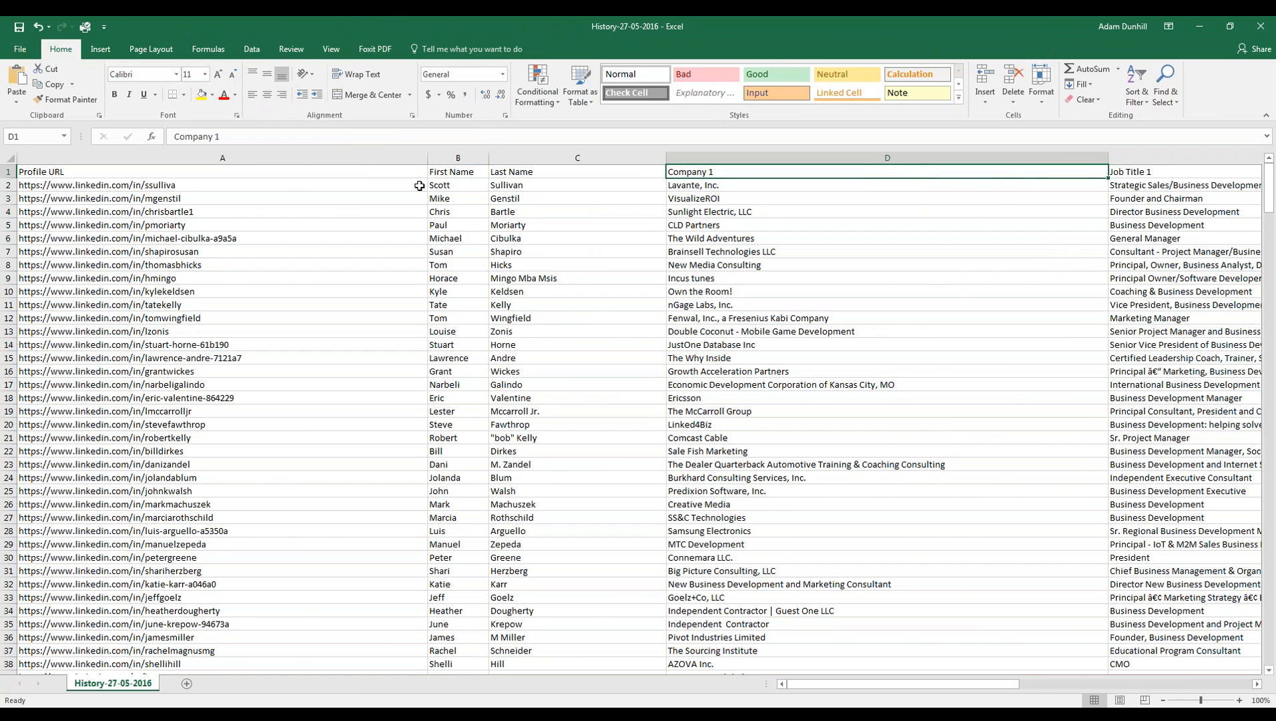
key("Right")
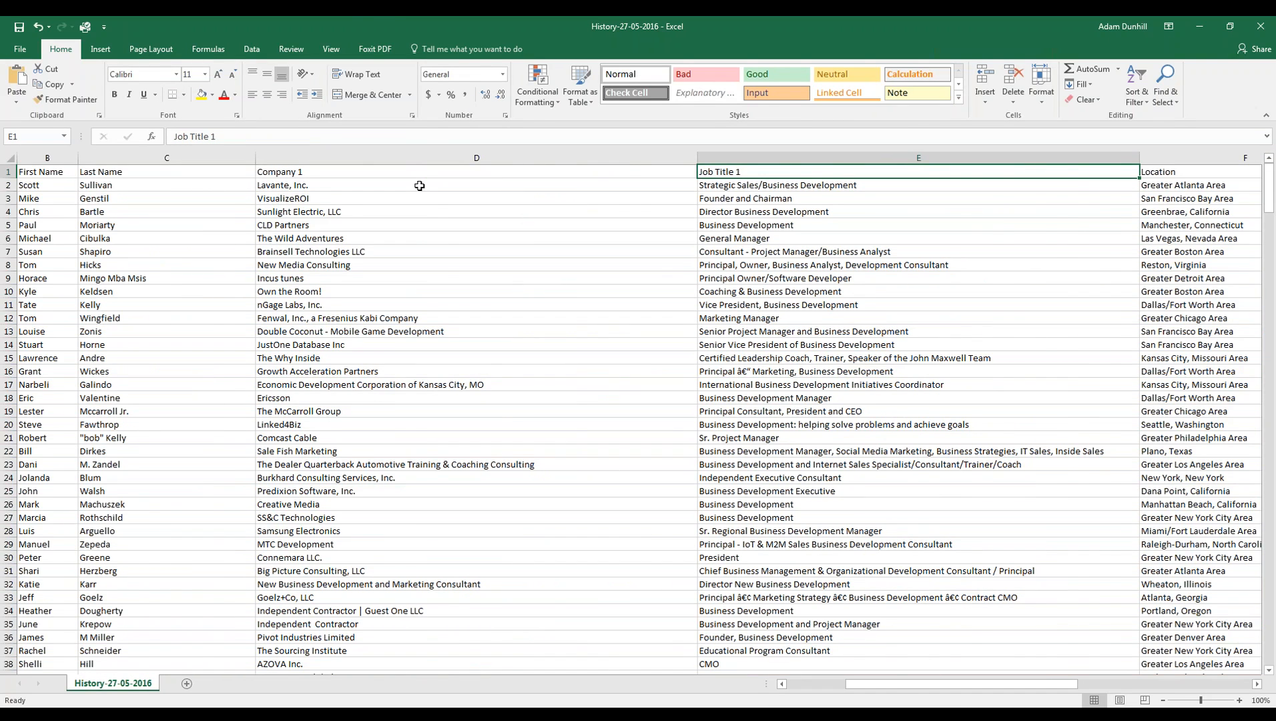
key("Right")
key("Down")
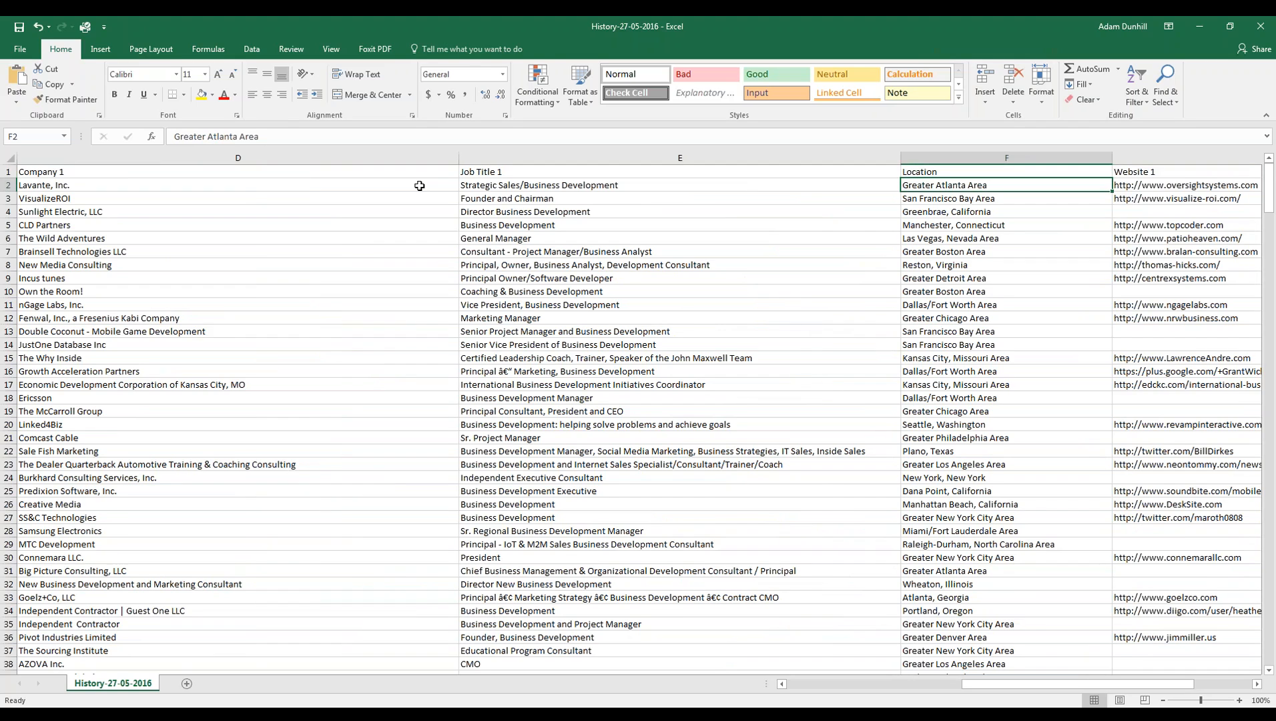
key("Up")
key("Down")
key("Down")
key("Up")
key("Up")
key("Right")
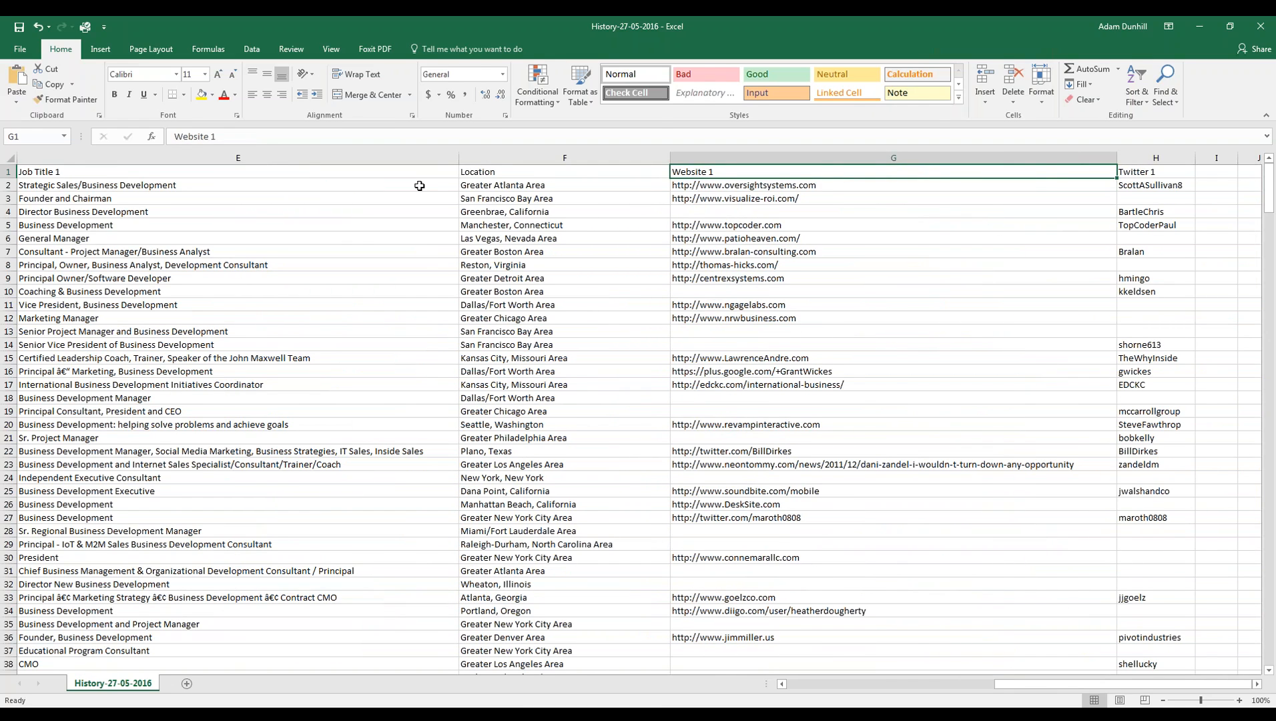
key("Right")
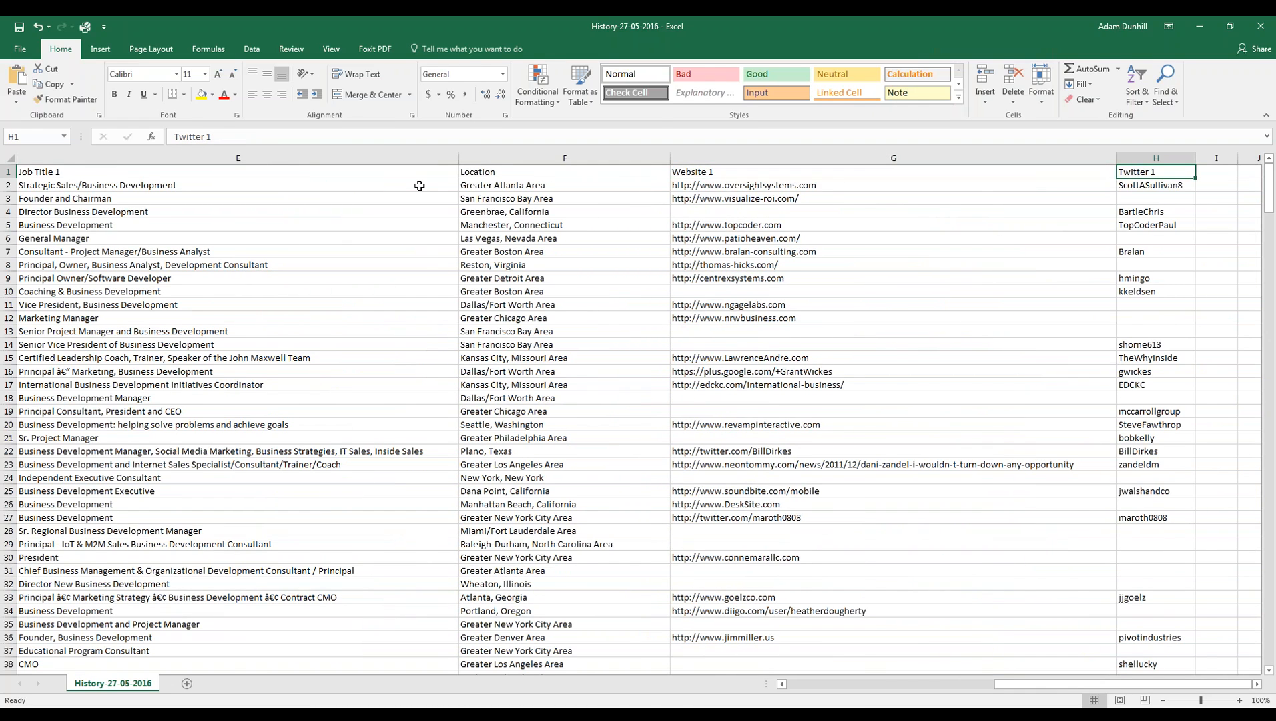
key("Right")
key("Right")
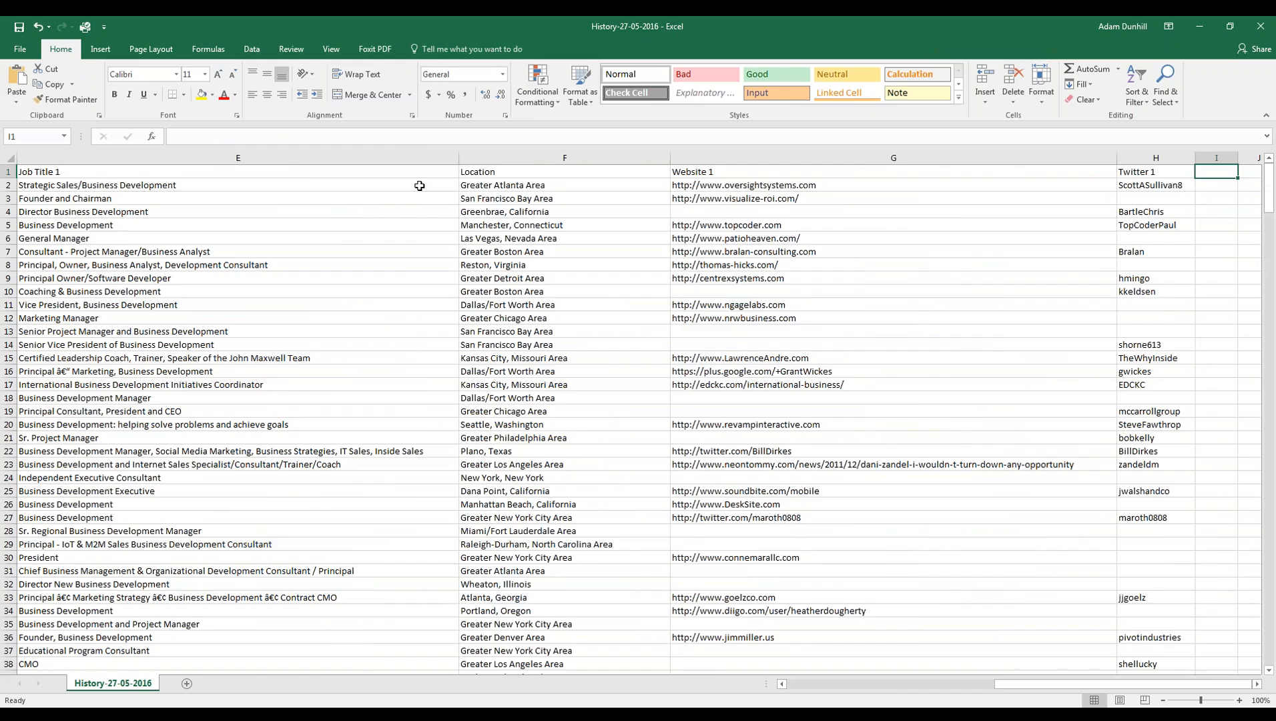
key("Left")
key("Left")
key("Left")
key("Left")
key("Left")
key("Left")
key("Left")
key("Left")
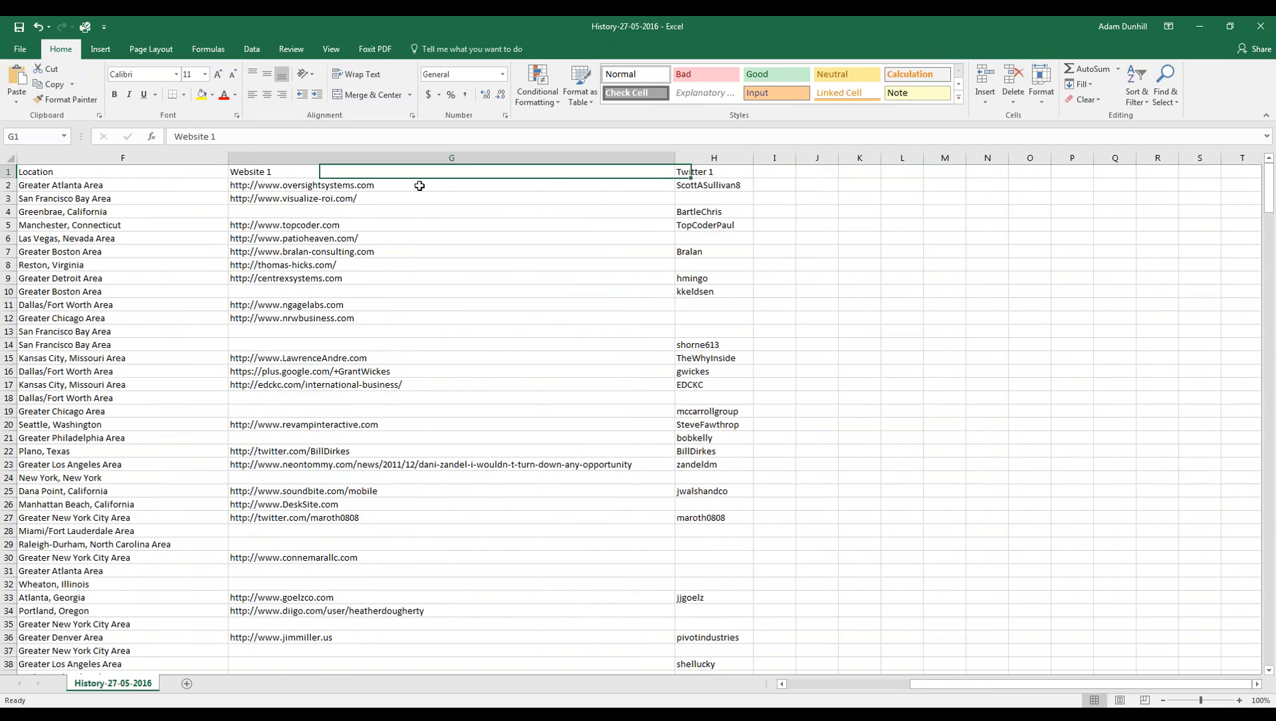
key("Left")
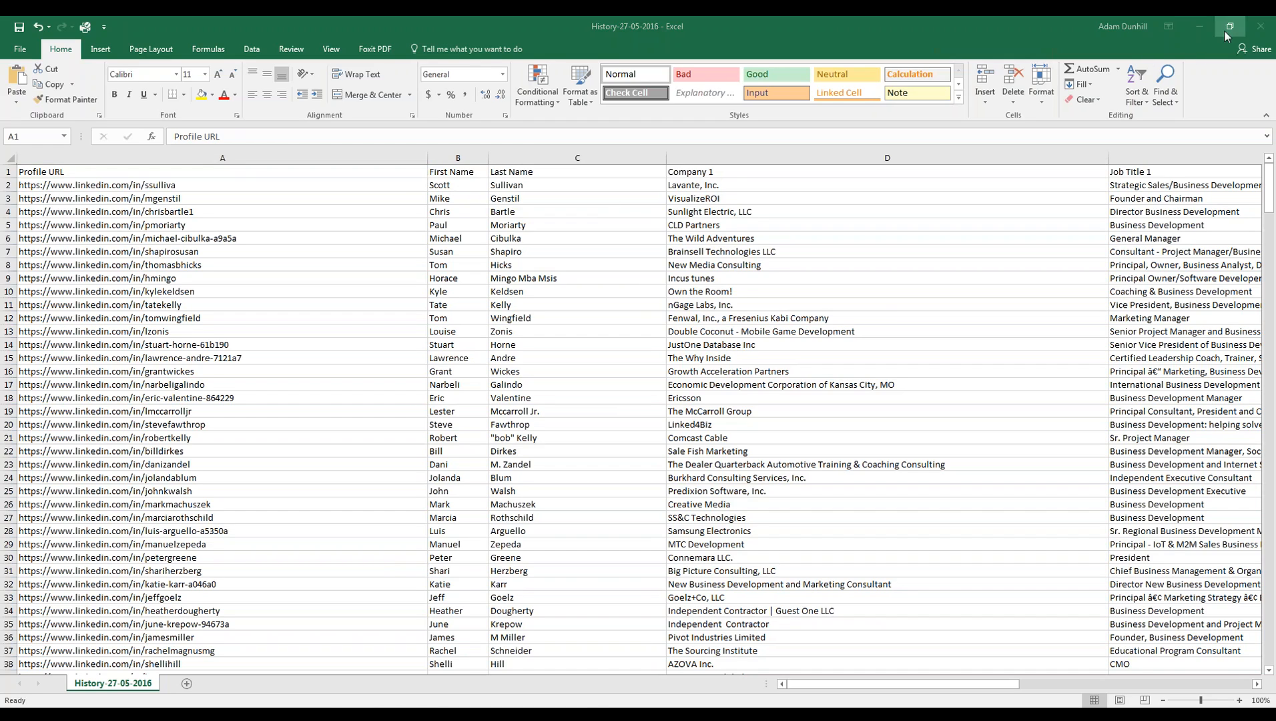
Close the History-27-05-2016 workbook without saving its changes
left_click(1258, 31)
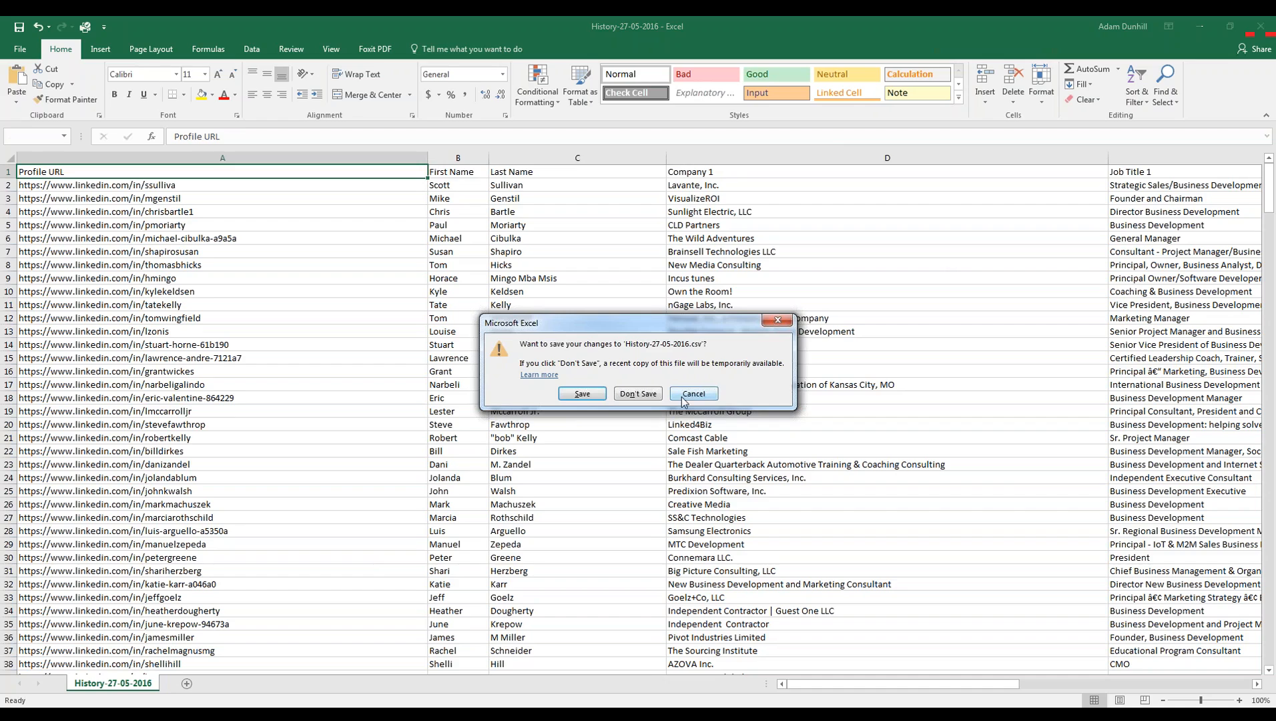
left_click(638, 393)
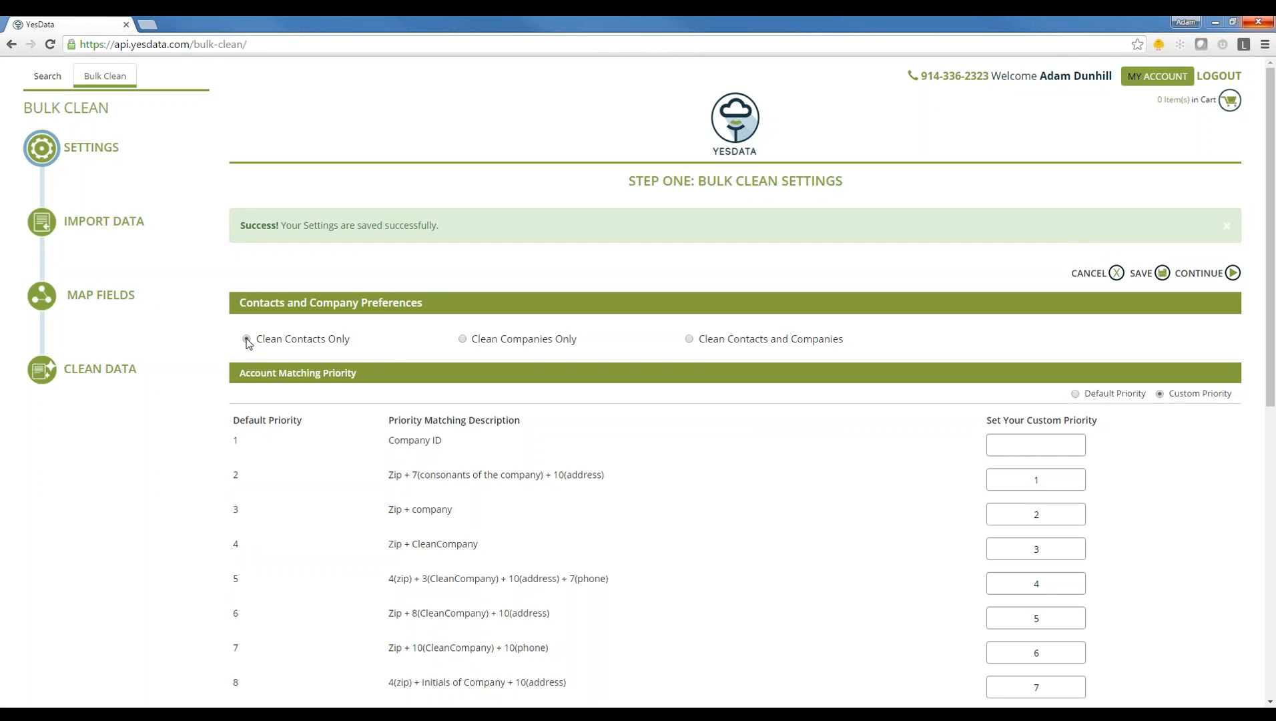
Switch Contact Matching Priority to custom, ranking LinkedIn Profile URL as 1 and Fullcontact + CleanCompany as 2
scroll(217, 347, "down", 3)
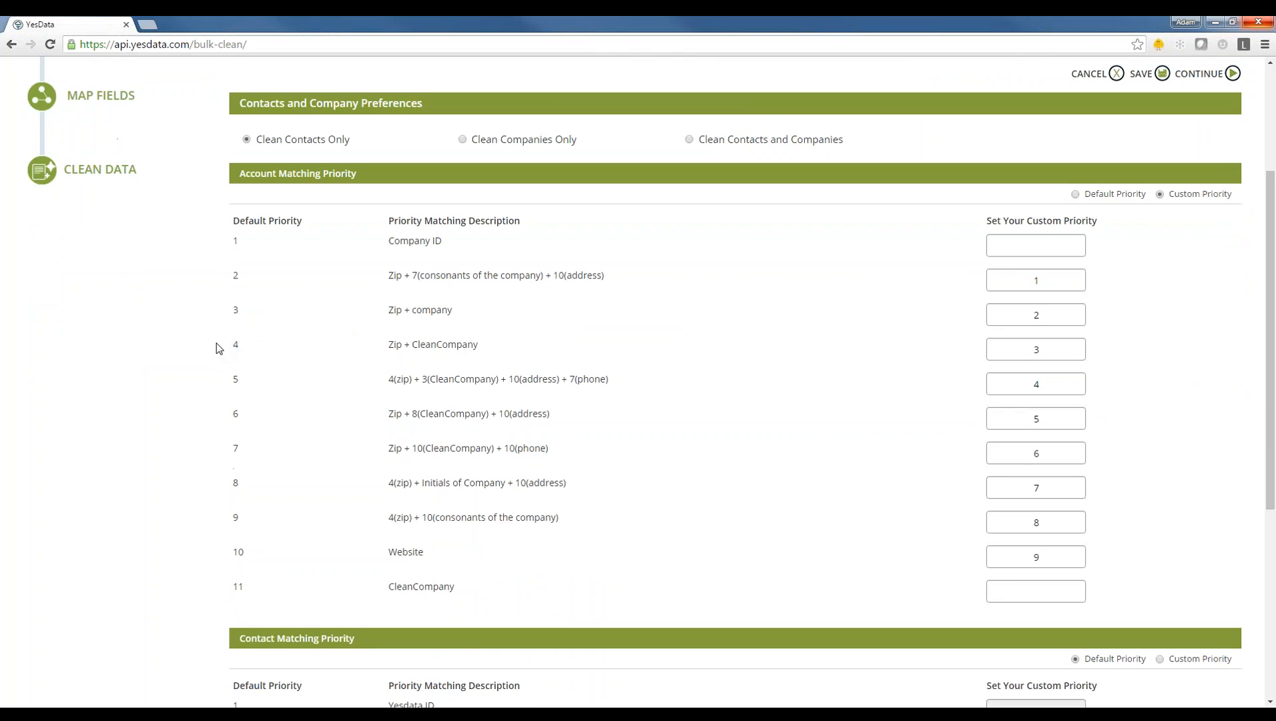
scroll(218, 346, "down", 3)
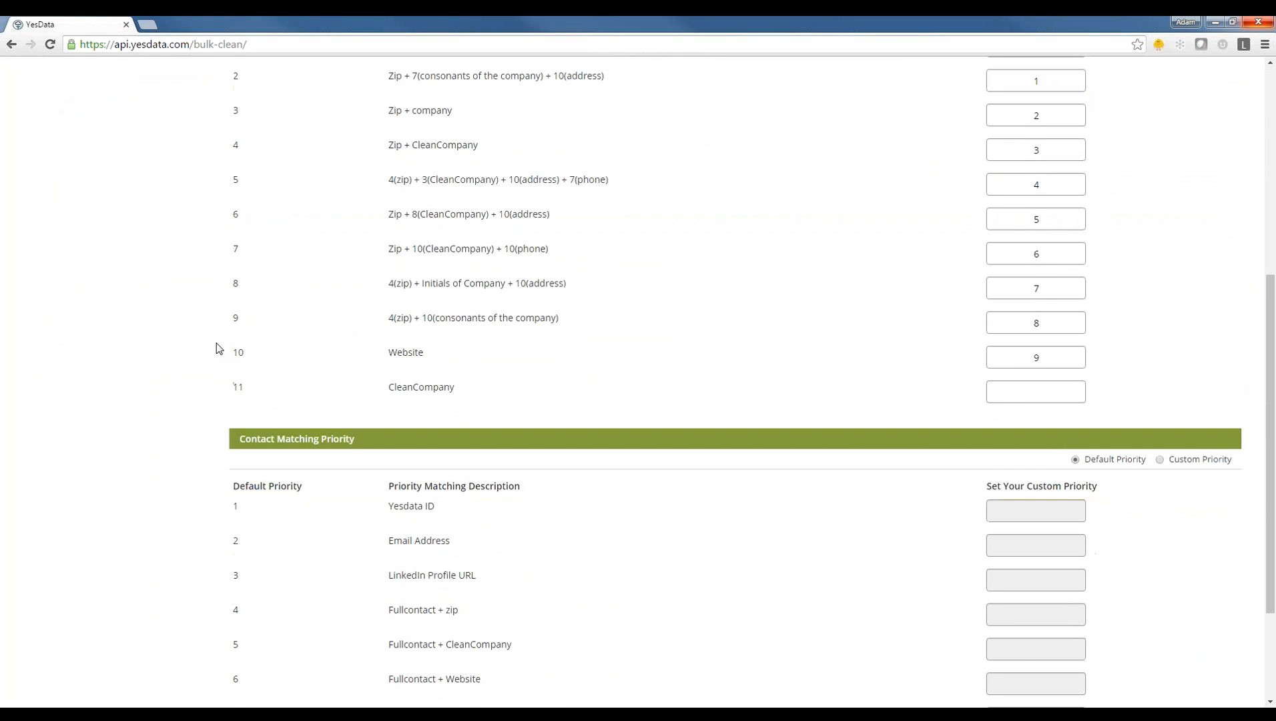
scroll(217, 347, "down", 1)
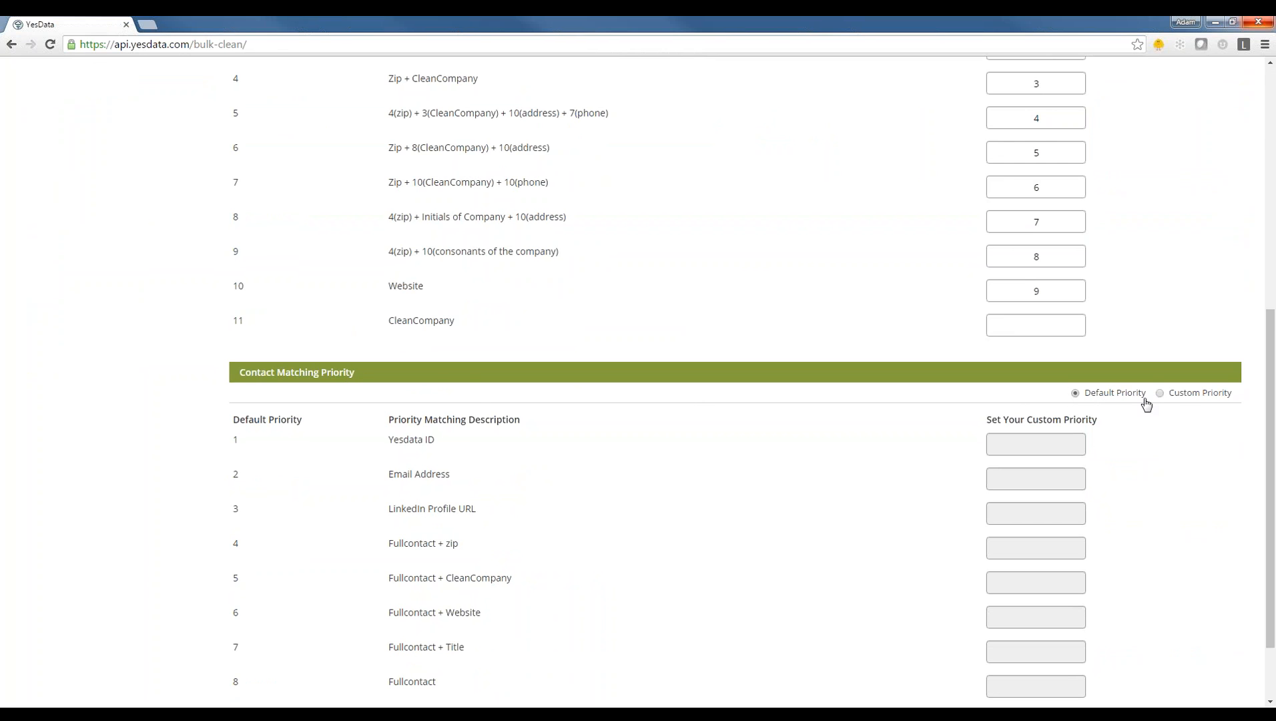
scroll(798, 433, "down", 1)
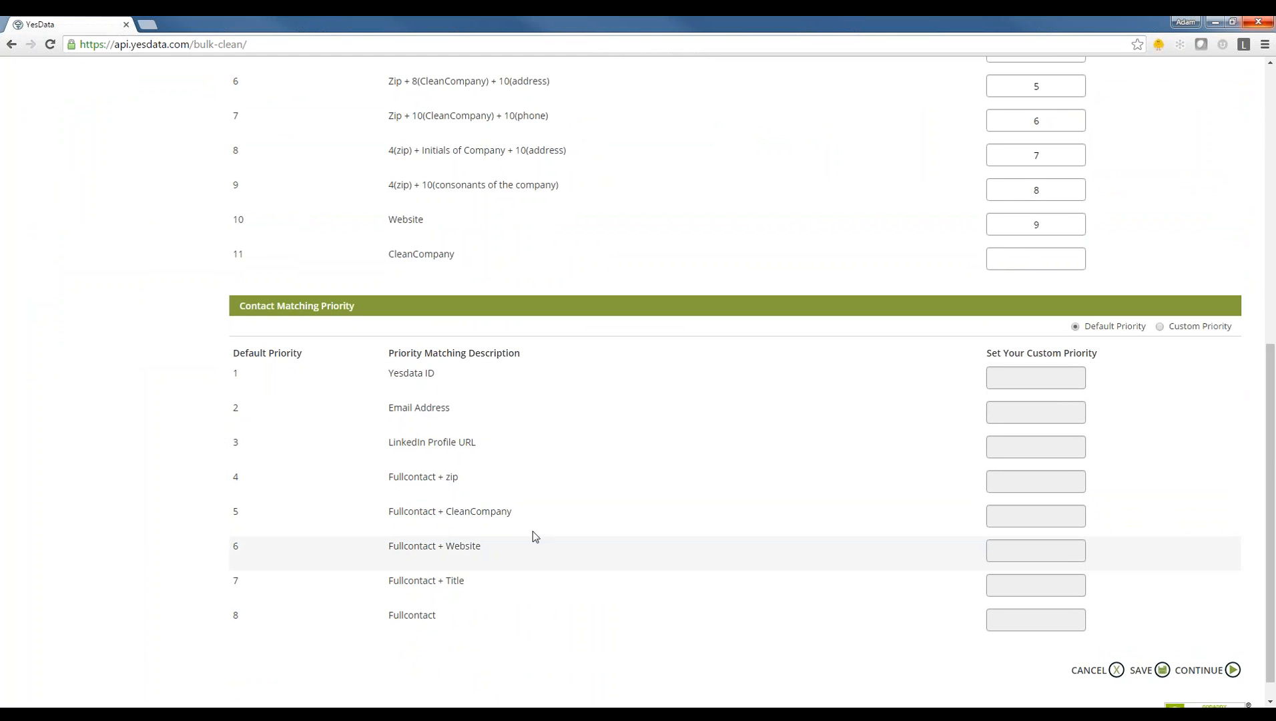
left_click(1161, 328)
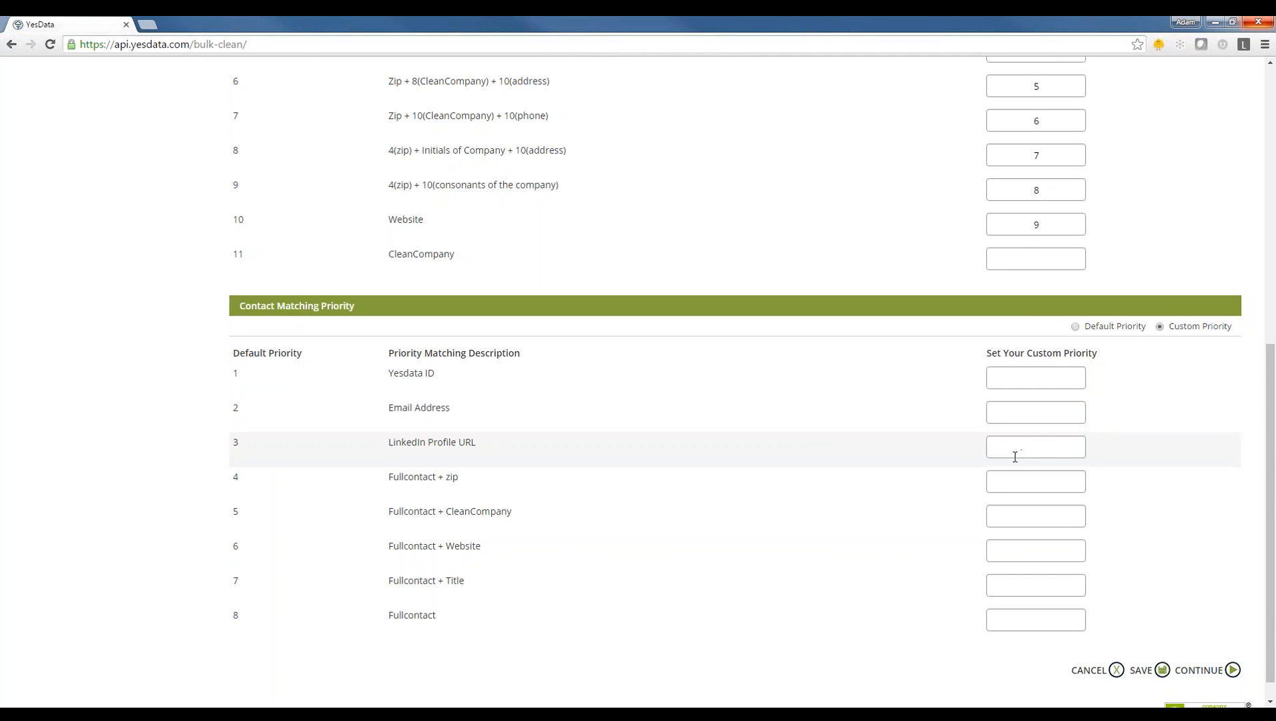
left_click(1016, 449)
type("1")
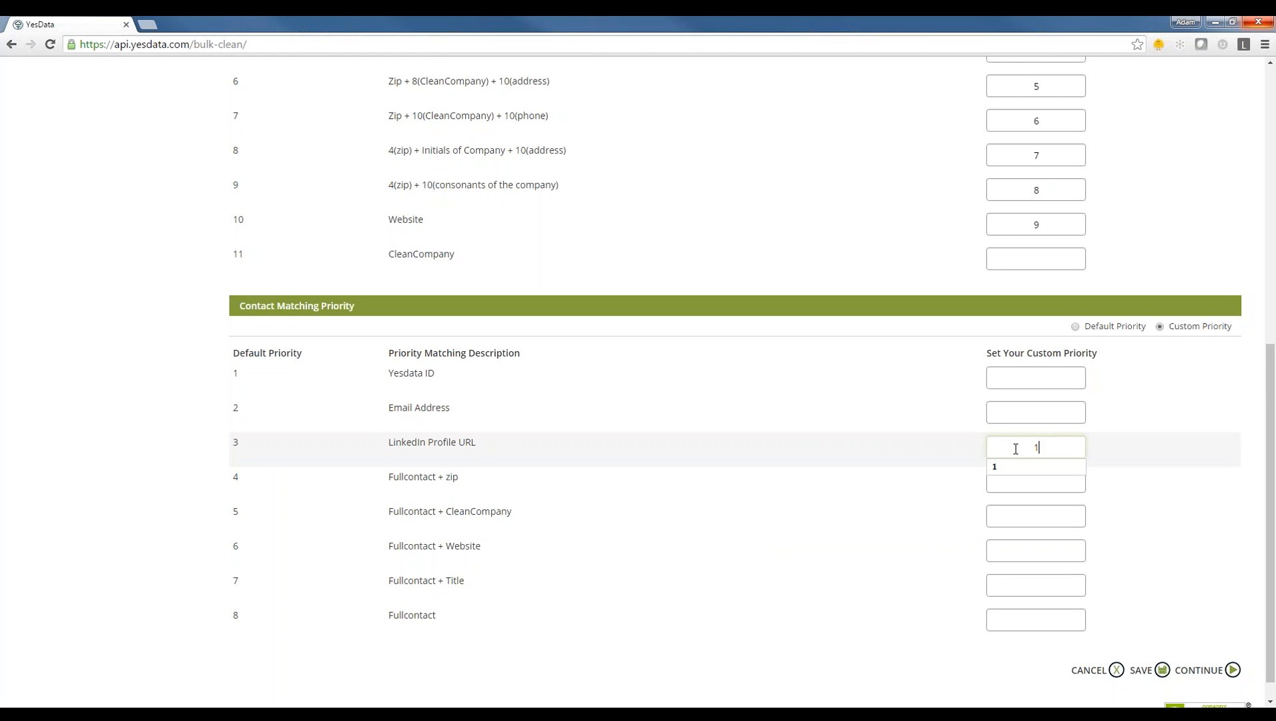
key("Tab")
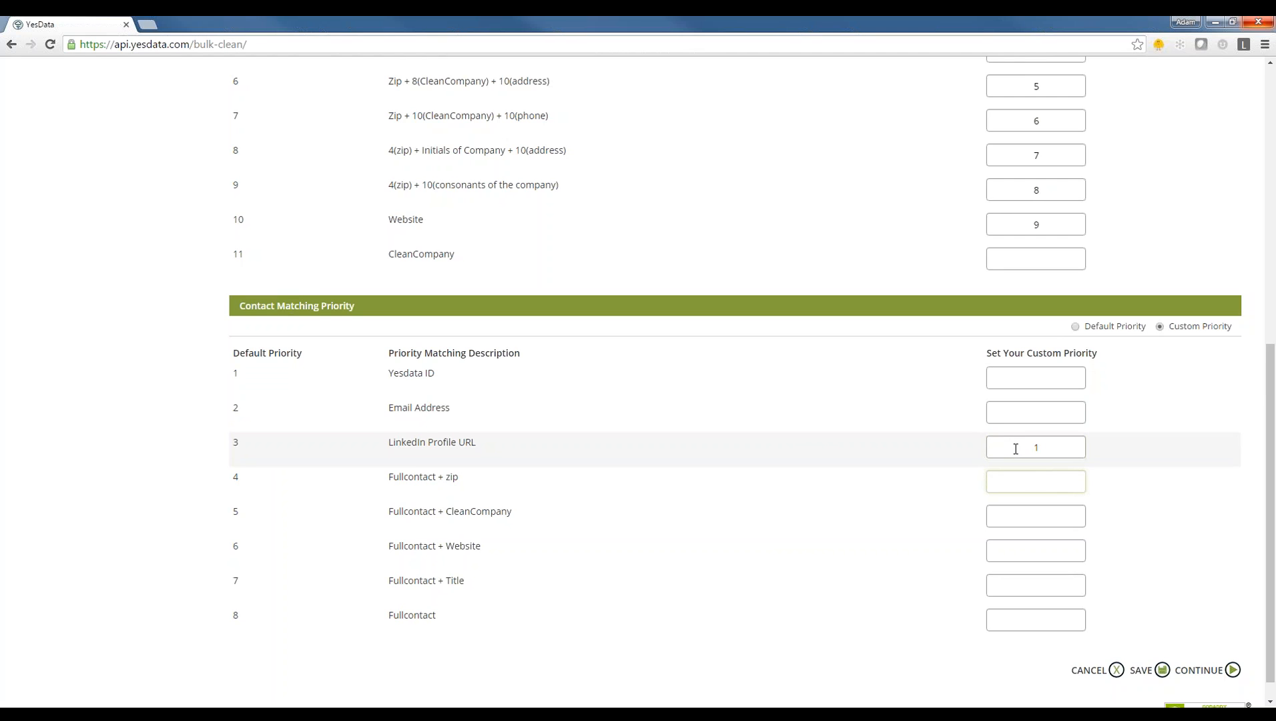
key("Tab")
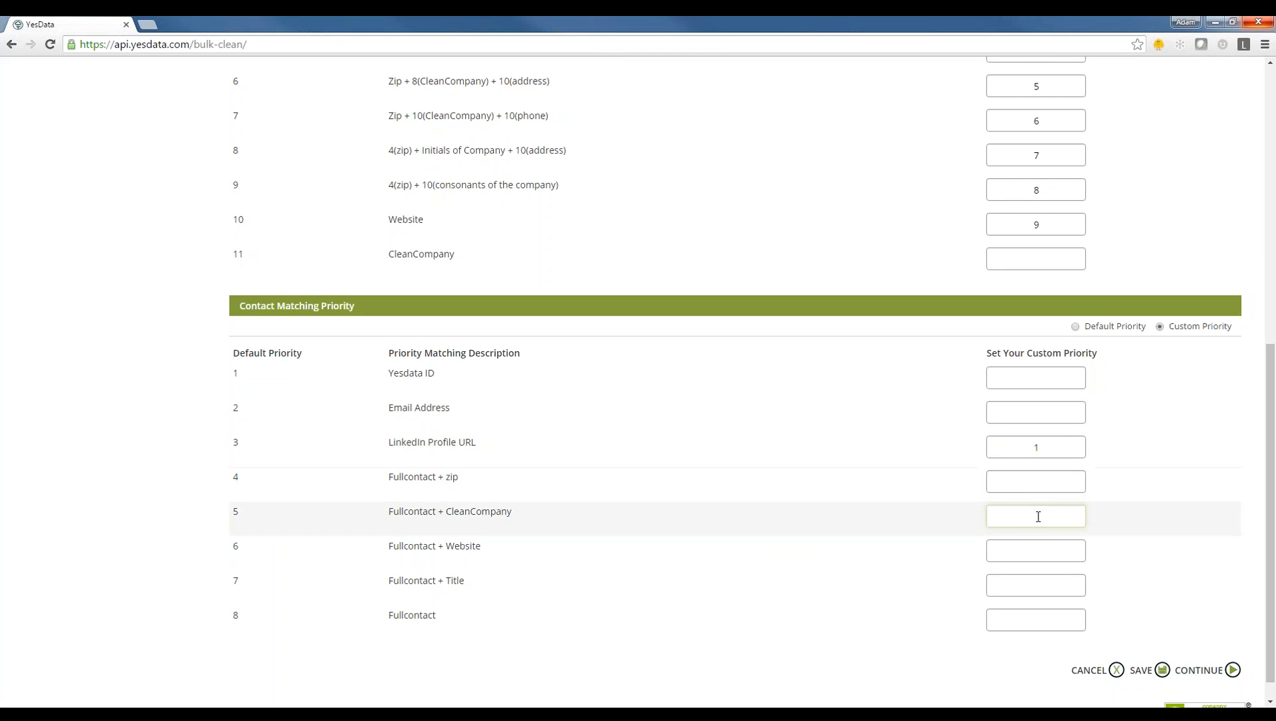
type("2")
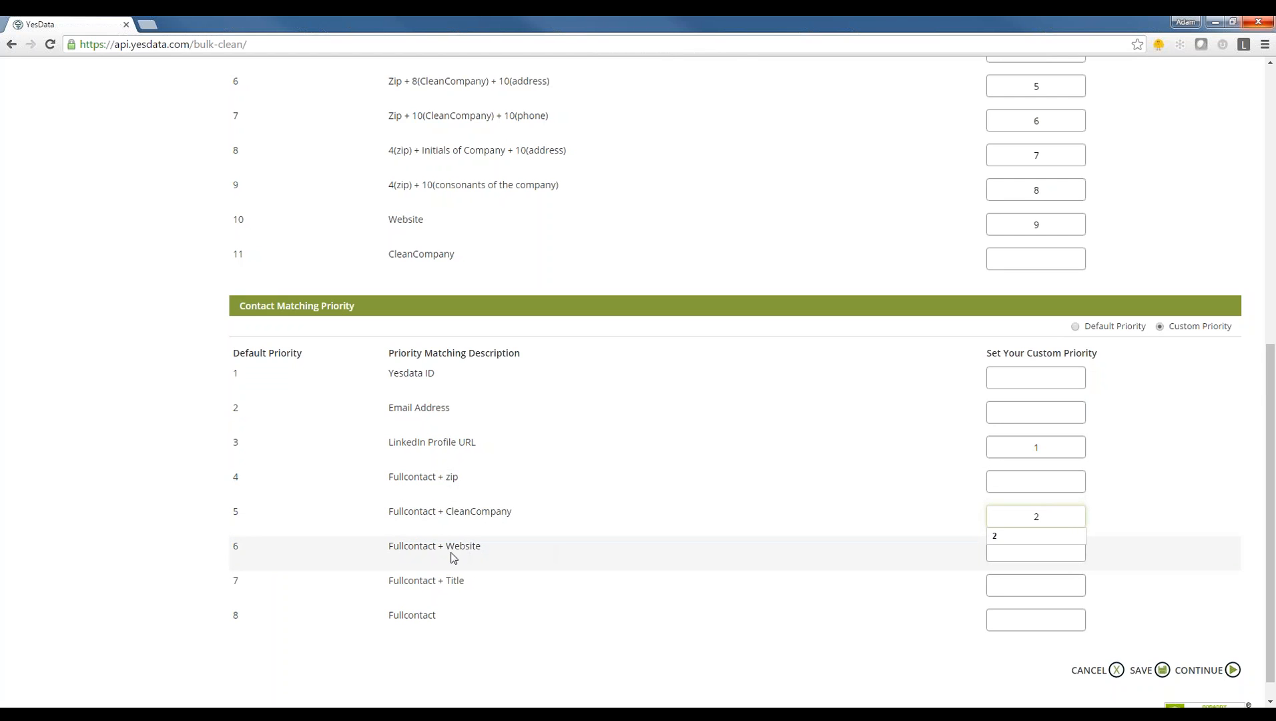
Set the contact matching priority of Fullcontact + Website to 3 and Fullcontact + Title to 4, and save the settings
left_click(1014, 551)
type("3")
left_click(1041, 586)
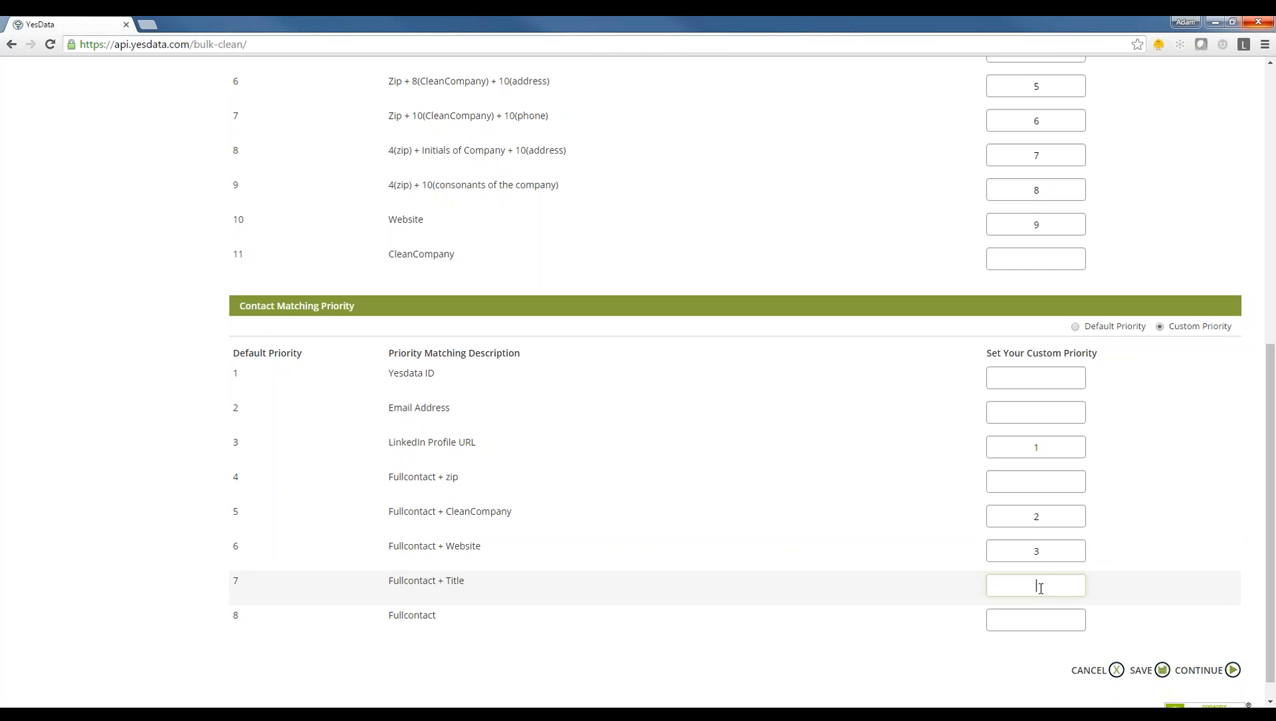
key("Tab")
key("Return")
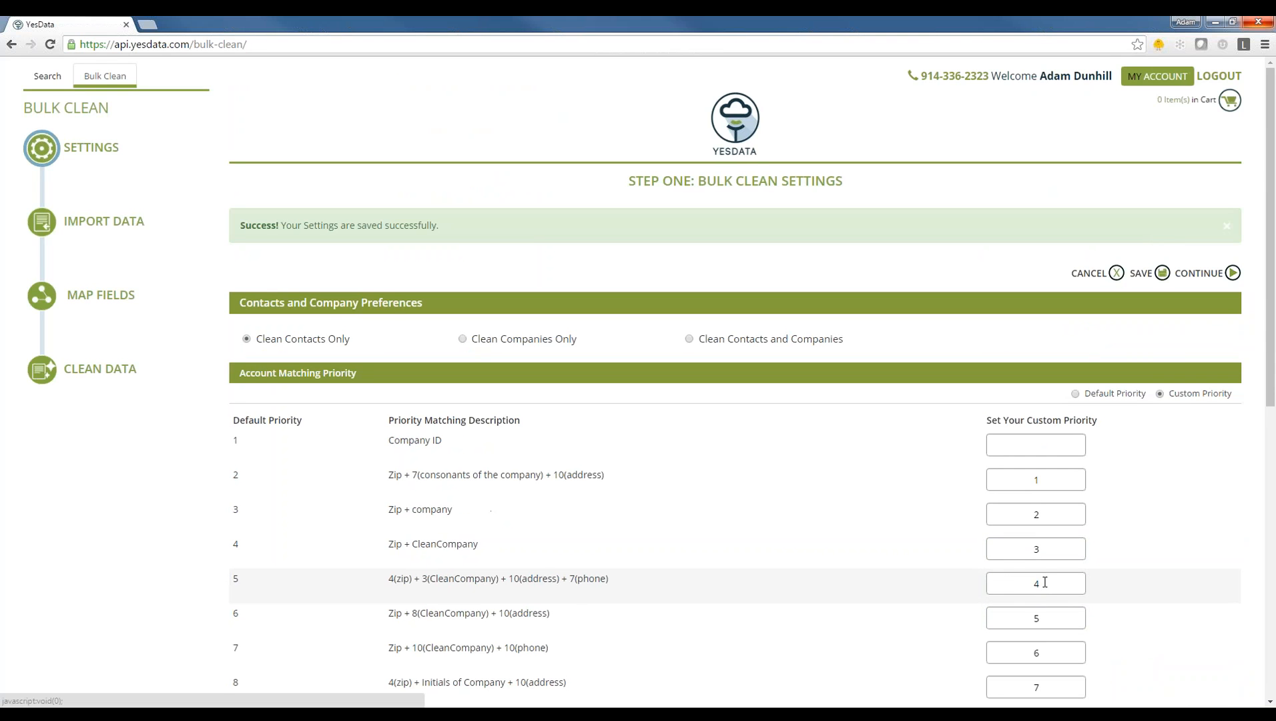
scroll(1137, 548, "down", 8)
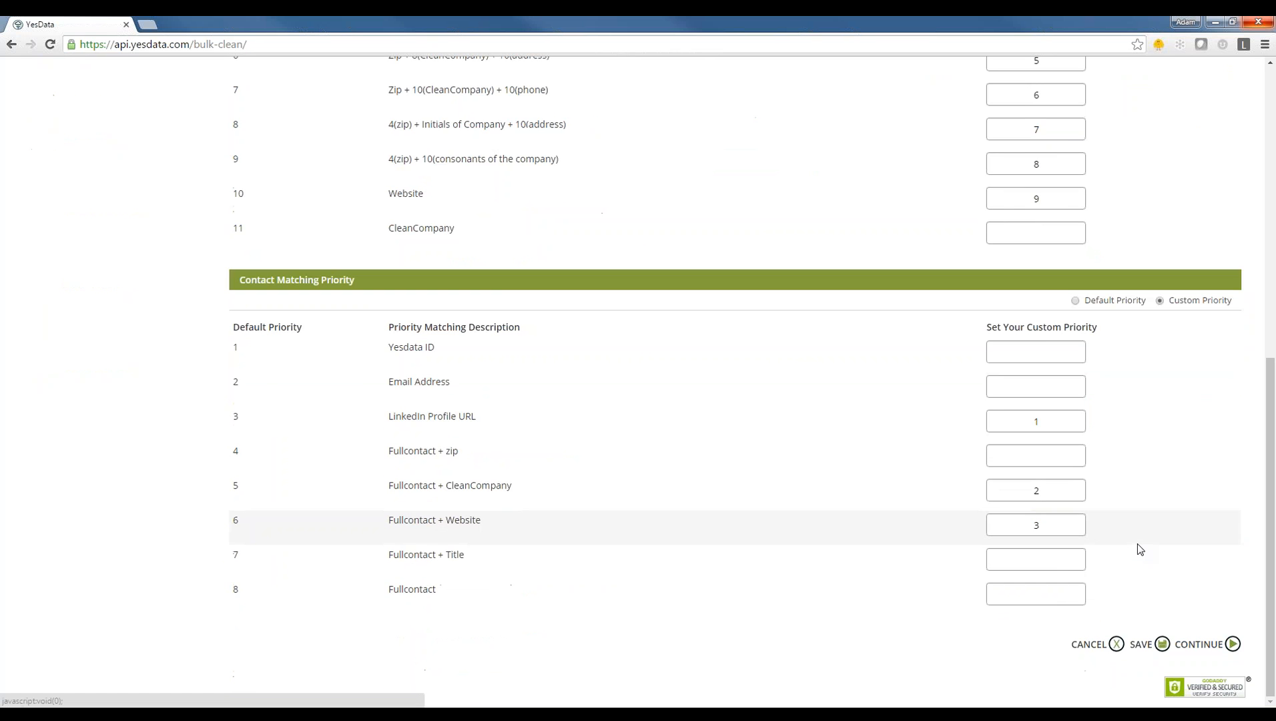
left_click(1049, 559)
type("4")
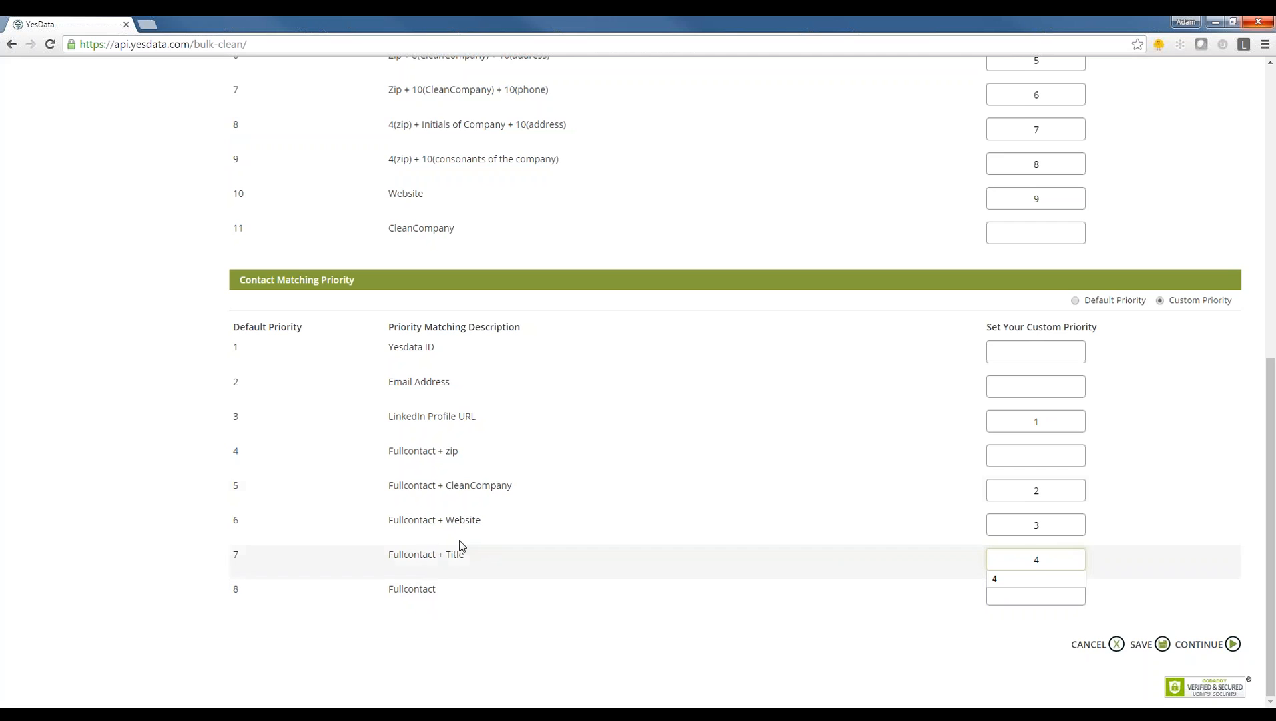
left_click(1162, 644)
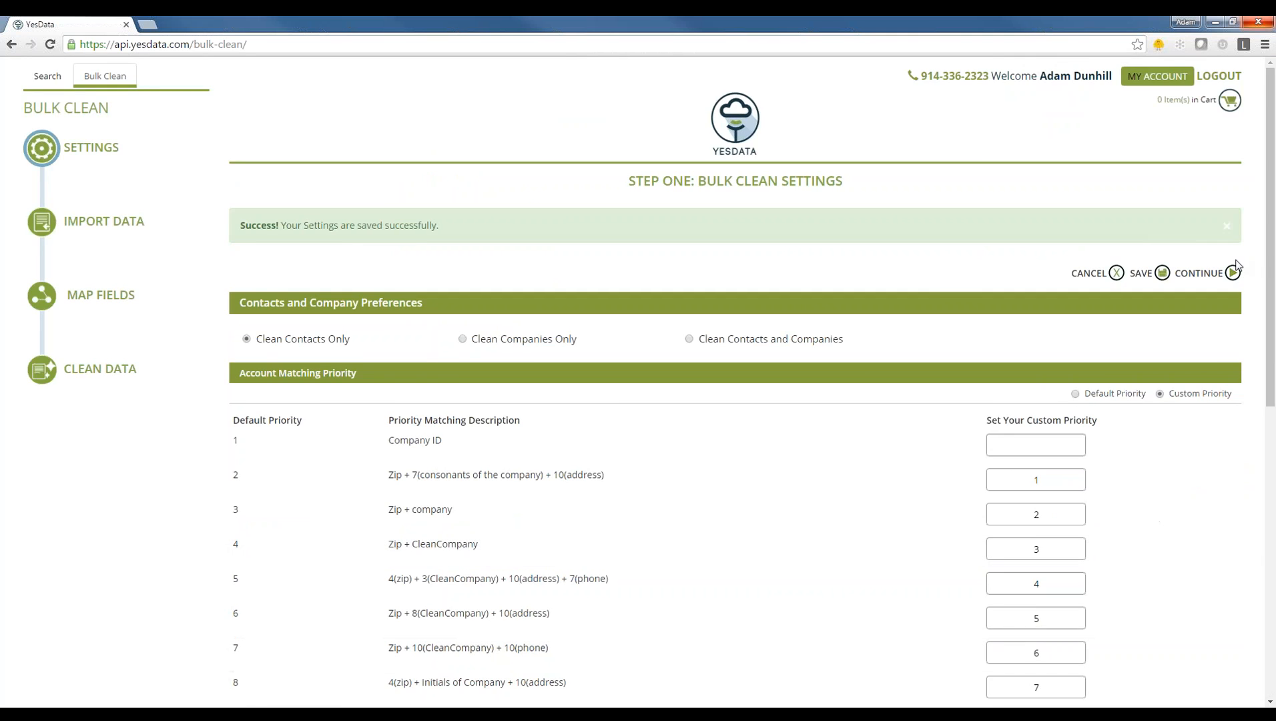
Continue to the data import stage and upload the History-27-05-2016 CSV file
left_click(1232, 274)
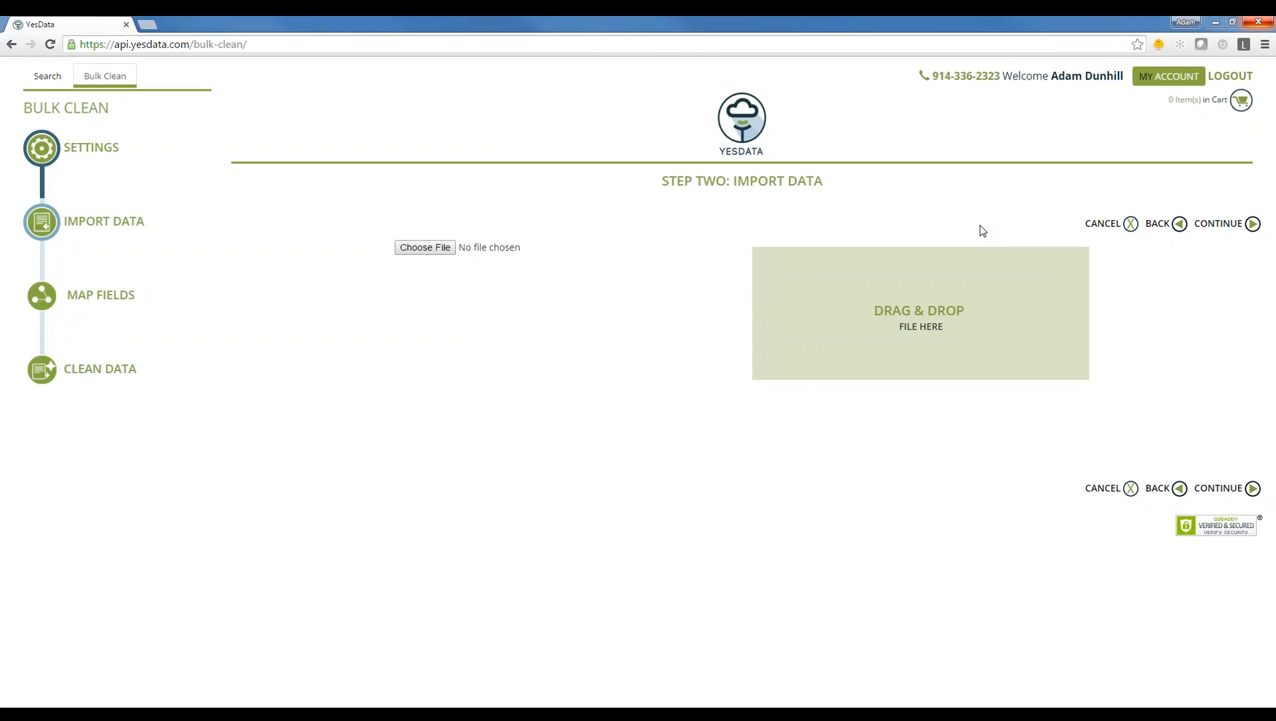
left_click_drag(1275, 67, 279, 28)
left_click_drag(295, 124, 919, 316)
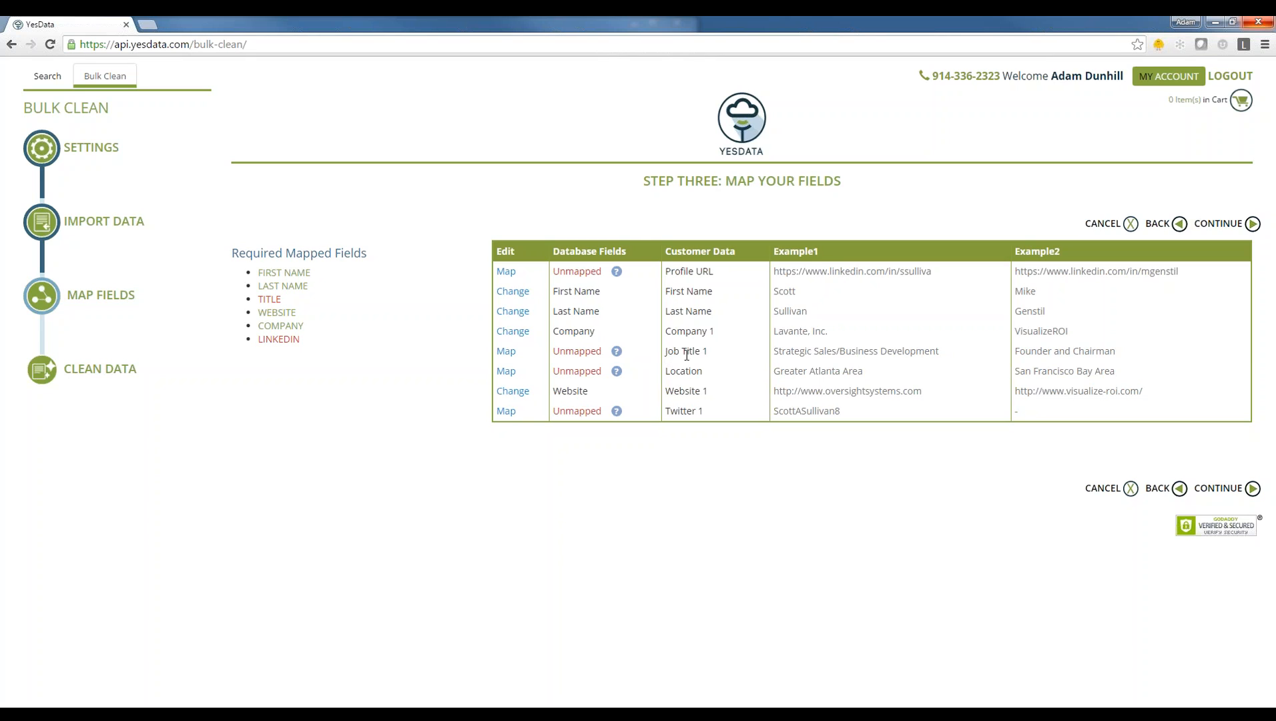
Map the Job Title 1 customer column to the Title database field
left_click(505, 352)
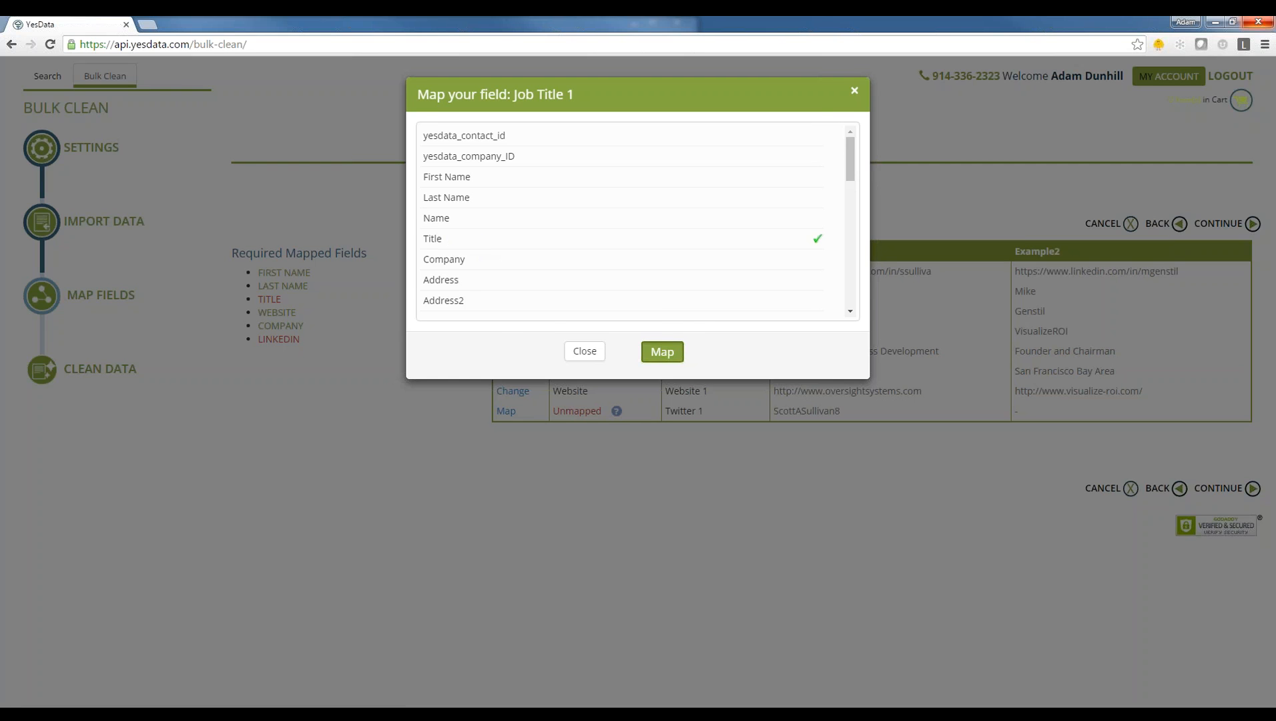
left_click(660, 353)
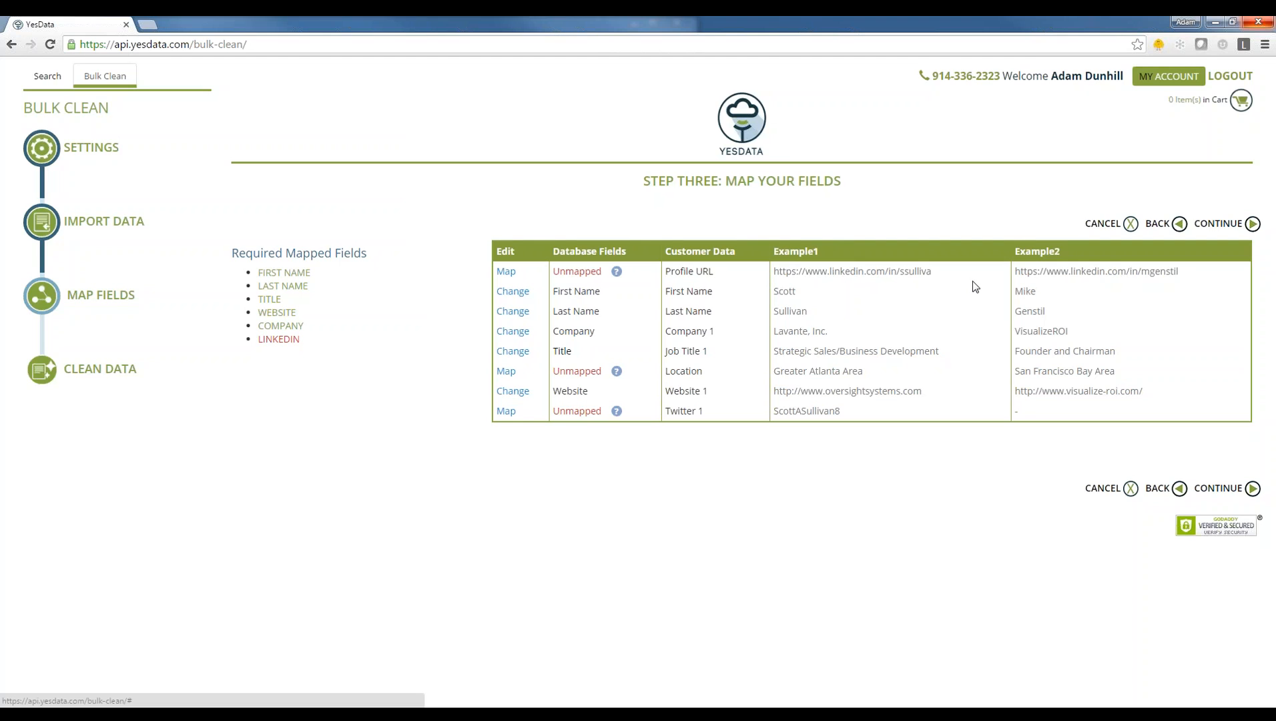
Map the Profile URL customer column to the LinkedIn database field
left_click(510, 273)
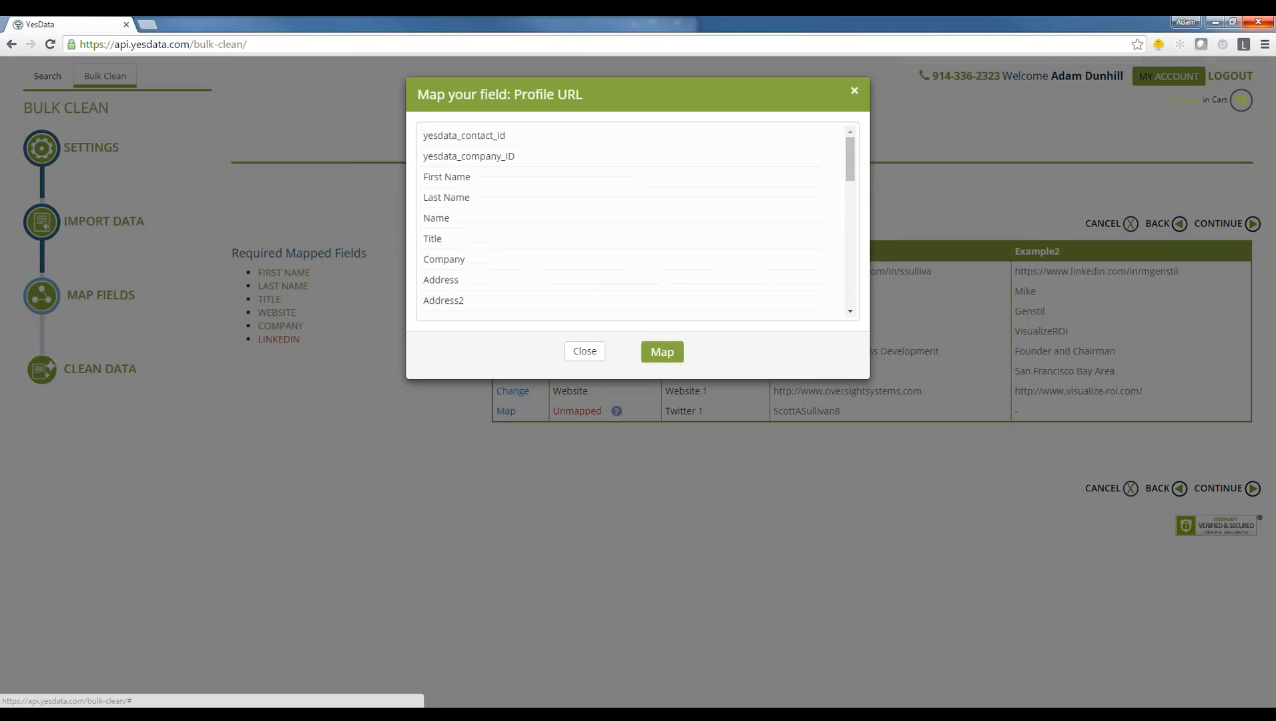
scroll(495, 258, "down", 3)
scroll(496, 258, "down", 2)
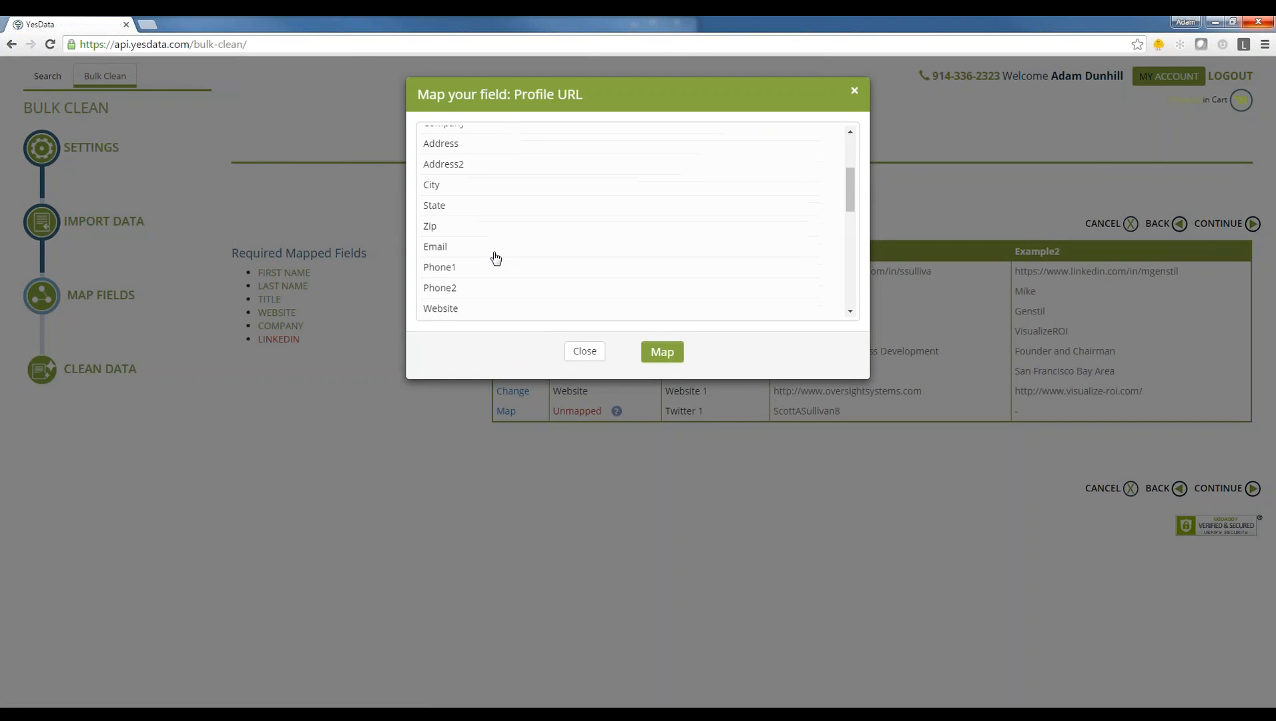
left_click(465, 287)
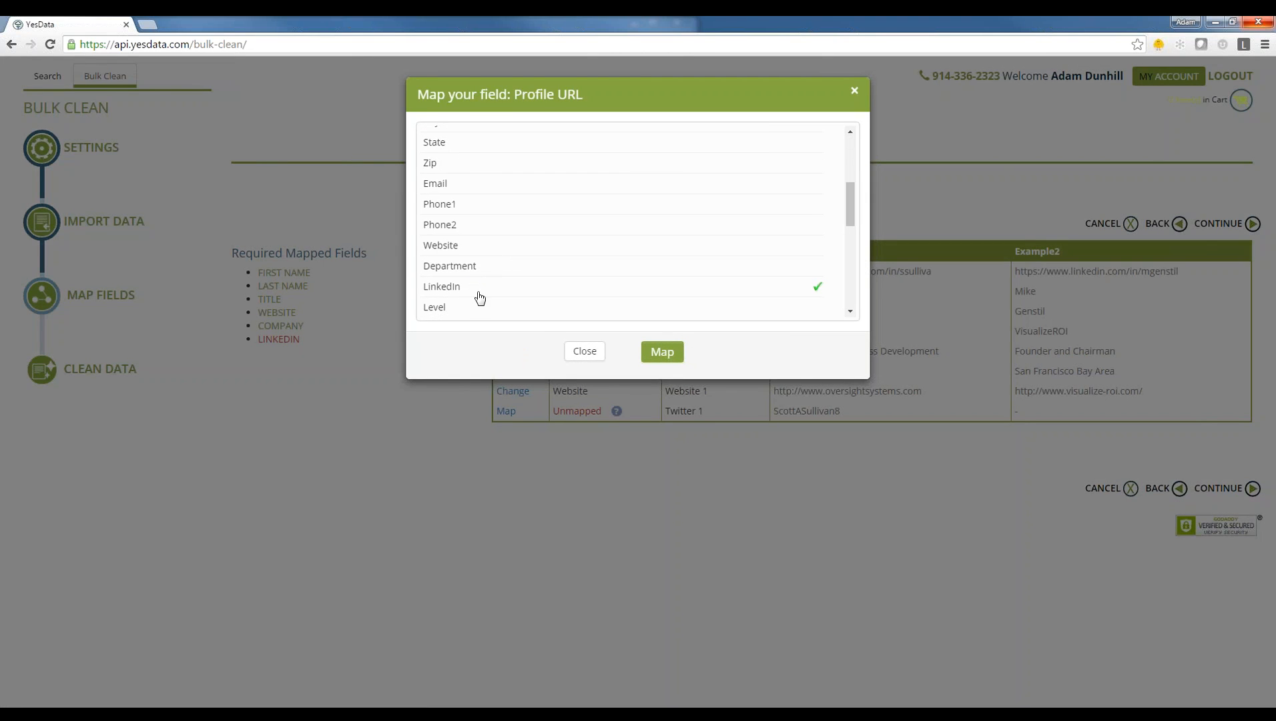
left_click(670, 354)
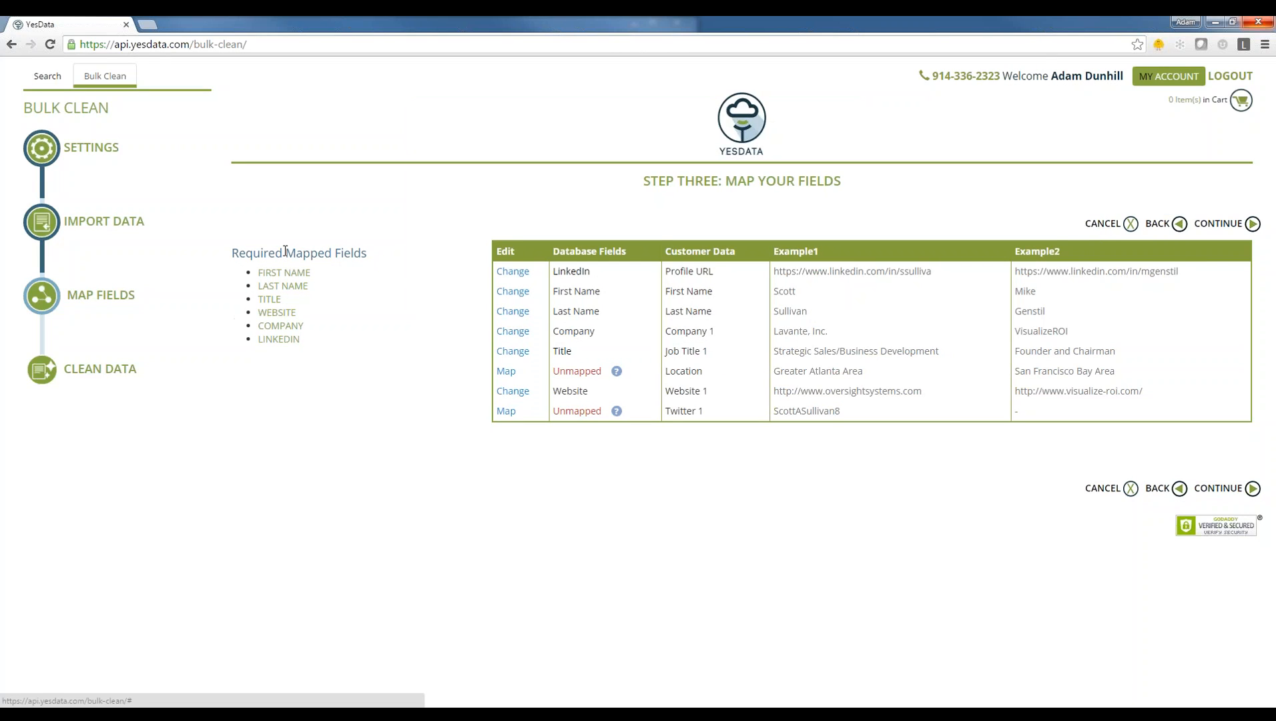
Review the required mapped fields, continue to the clean data stage and finish the import to submit the bulk clean
left_click_drag(232, 251, 368, 252)
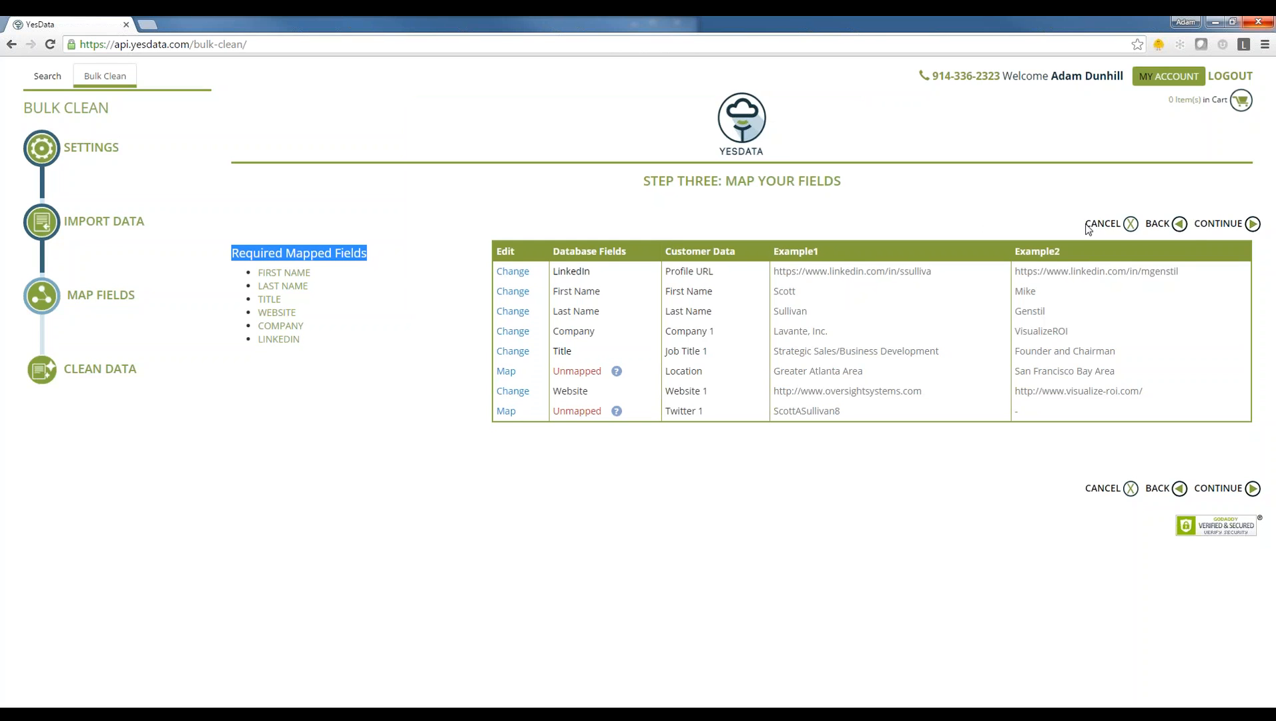
left_click(1249, 225)
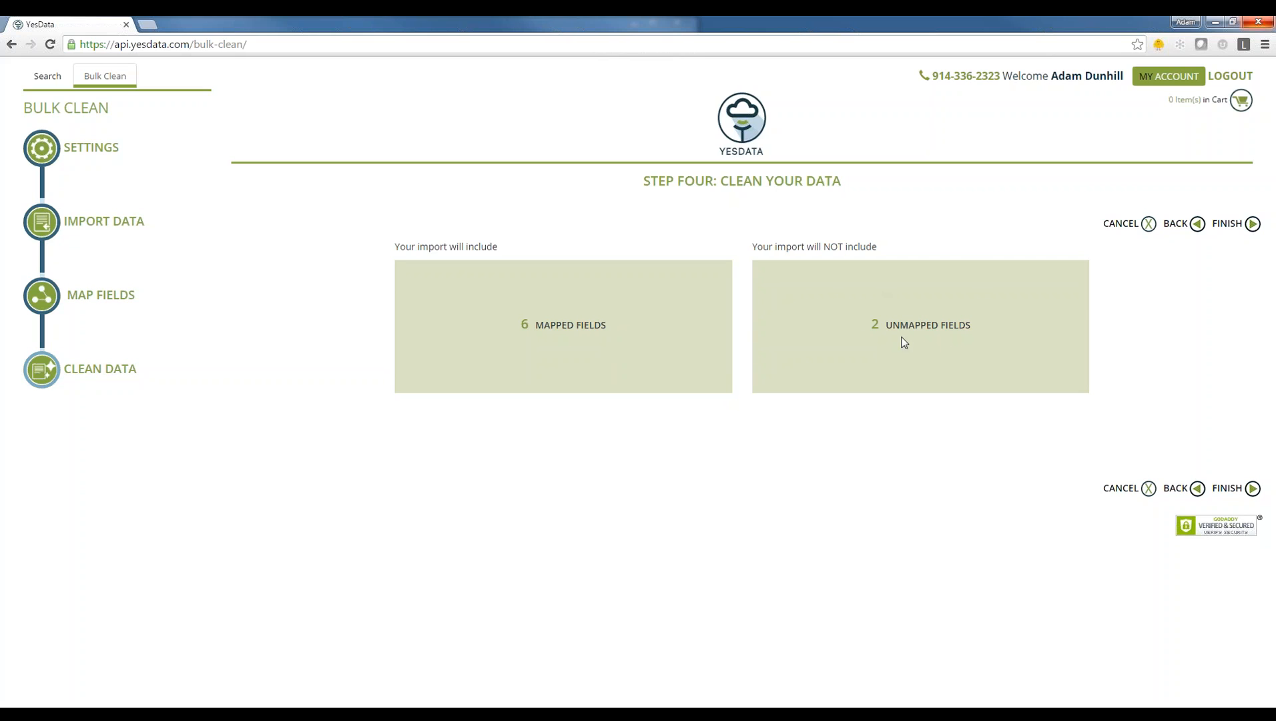
left_click(1252, 225)
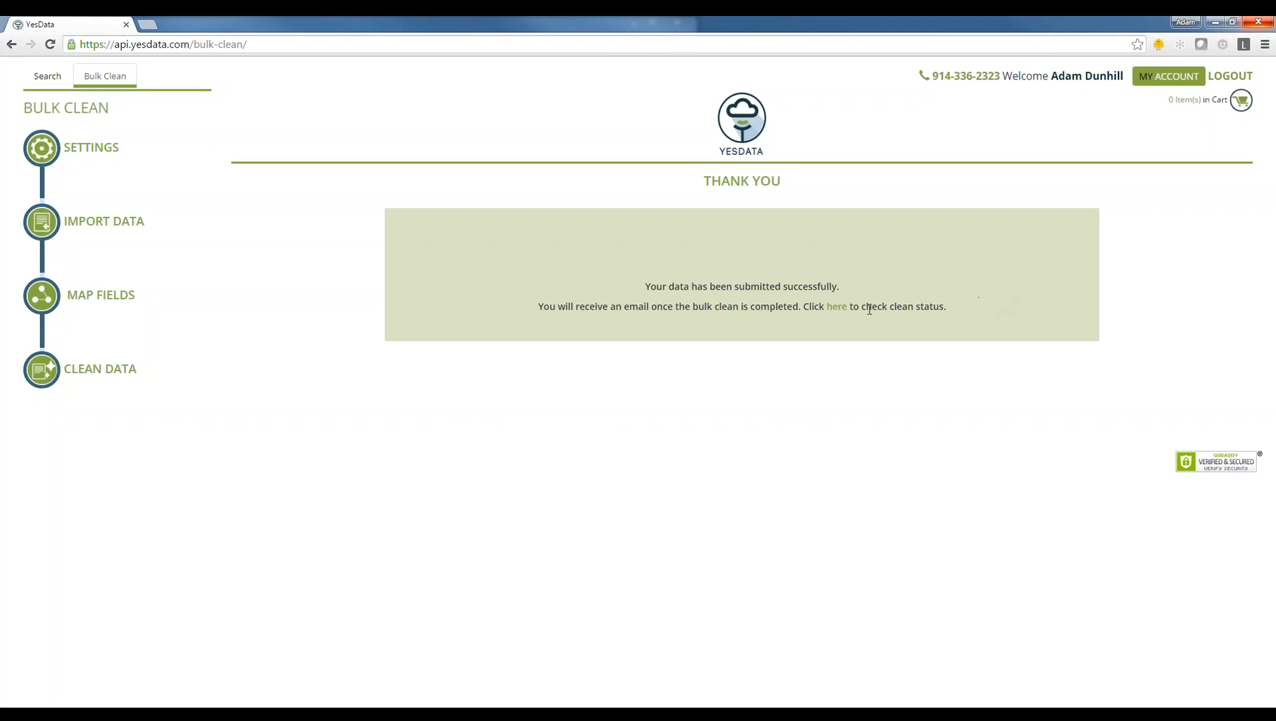
Check the clean status in the jobs list, refresh it and open the newest job's summary report
left_click(837, 311)
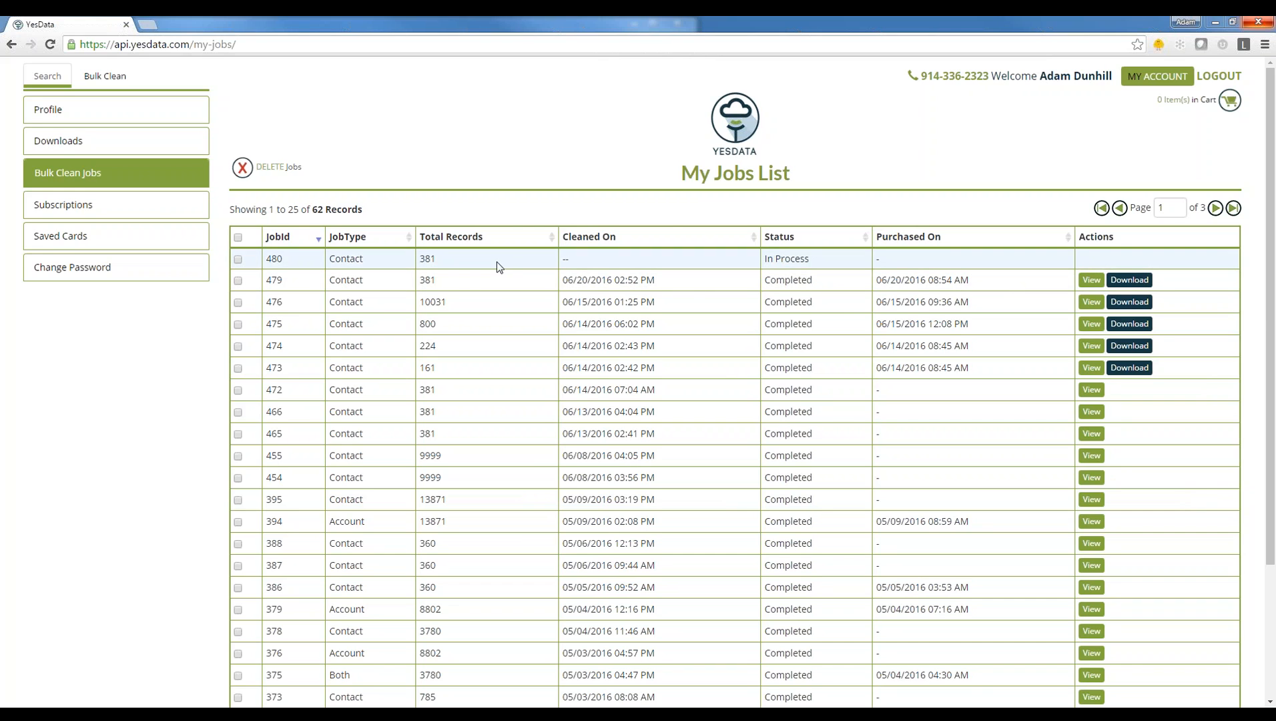
right_click(522, 144)
left_click(548, 190)
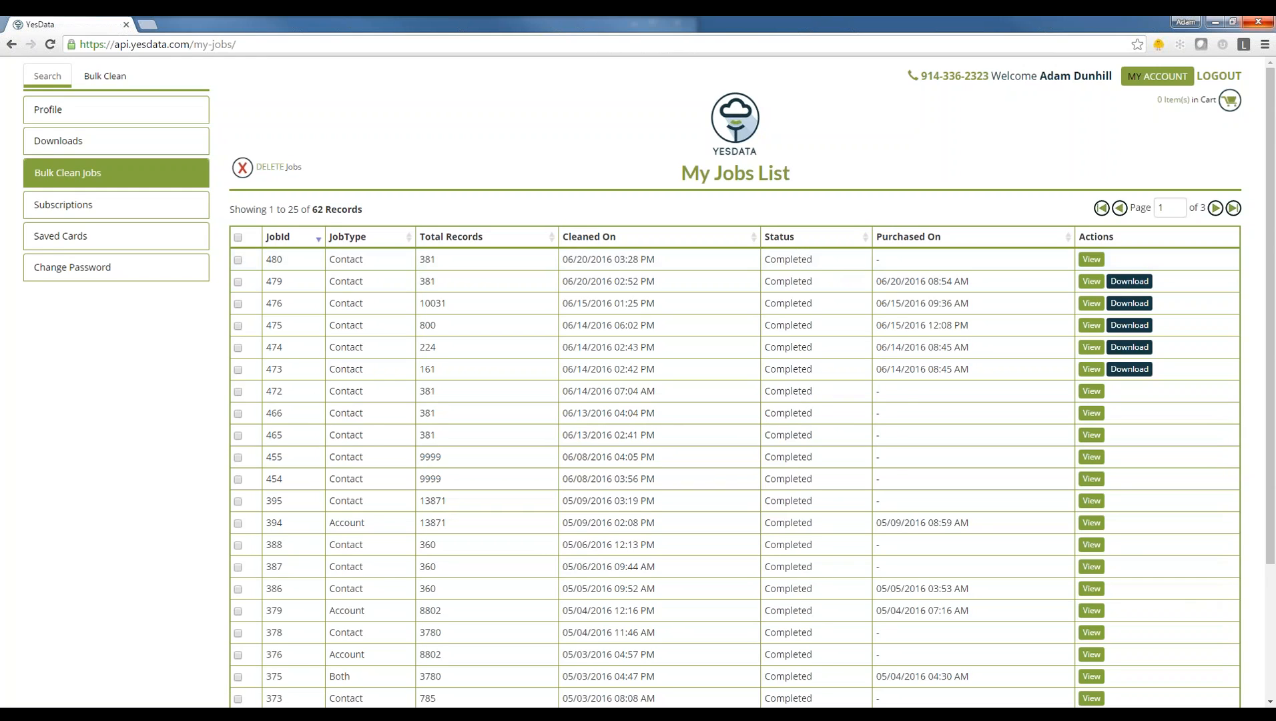
left_click(1091, 260)
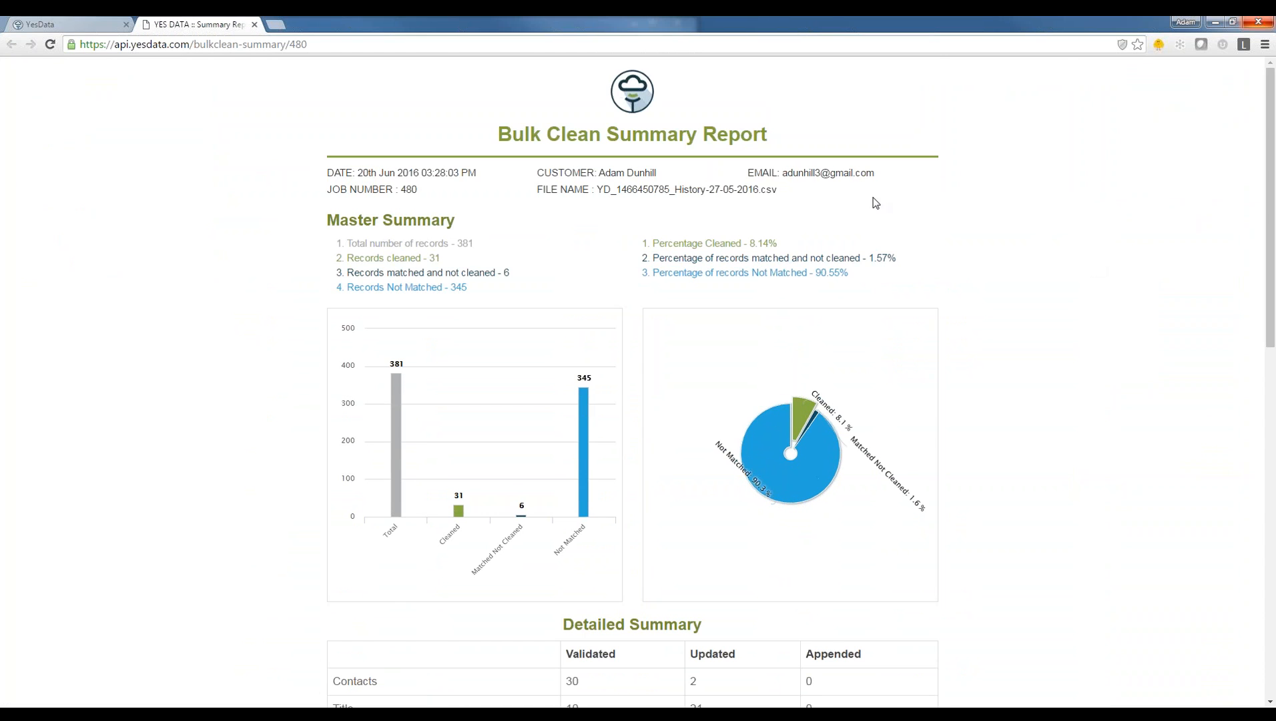
Examine the Bulk Clean Summary Report, including the master, detailed and other fields summaries, the cost and the contact matching priorities
left_click_drag(491, 137, 792, 140)
left_click(812, 143)
scroll(570, 277, "down", 5)
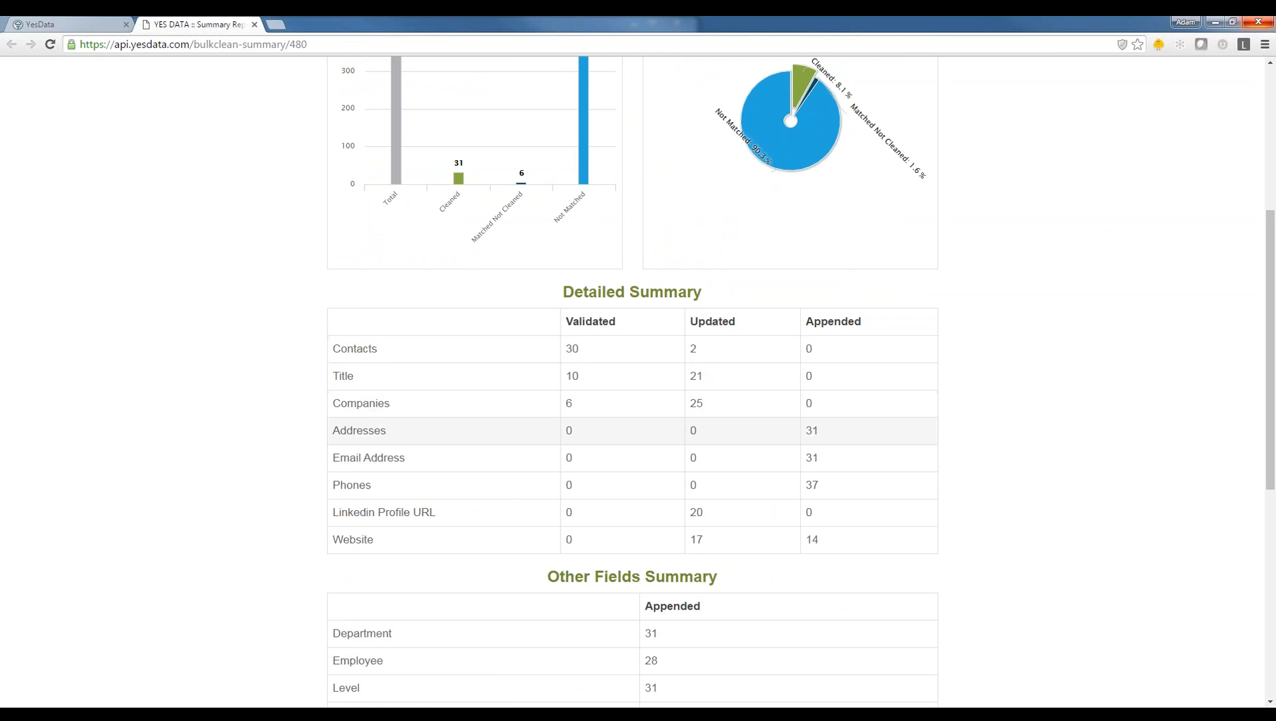
scroll(814, 433, "down", 2)
scroll(734, 414, "down", 1)
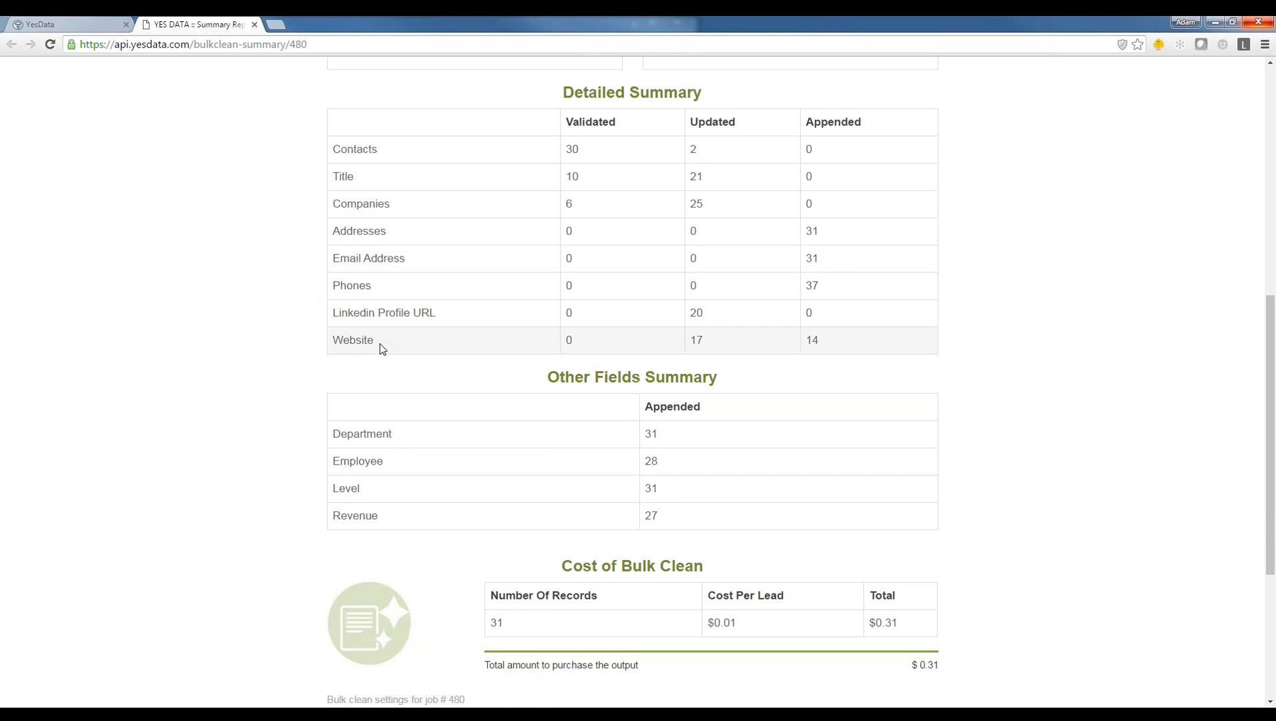
scroll(381, 347, "down", 1)
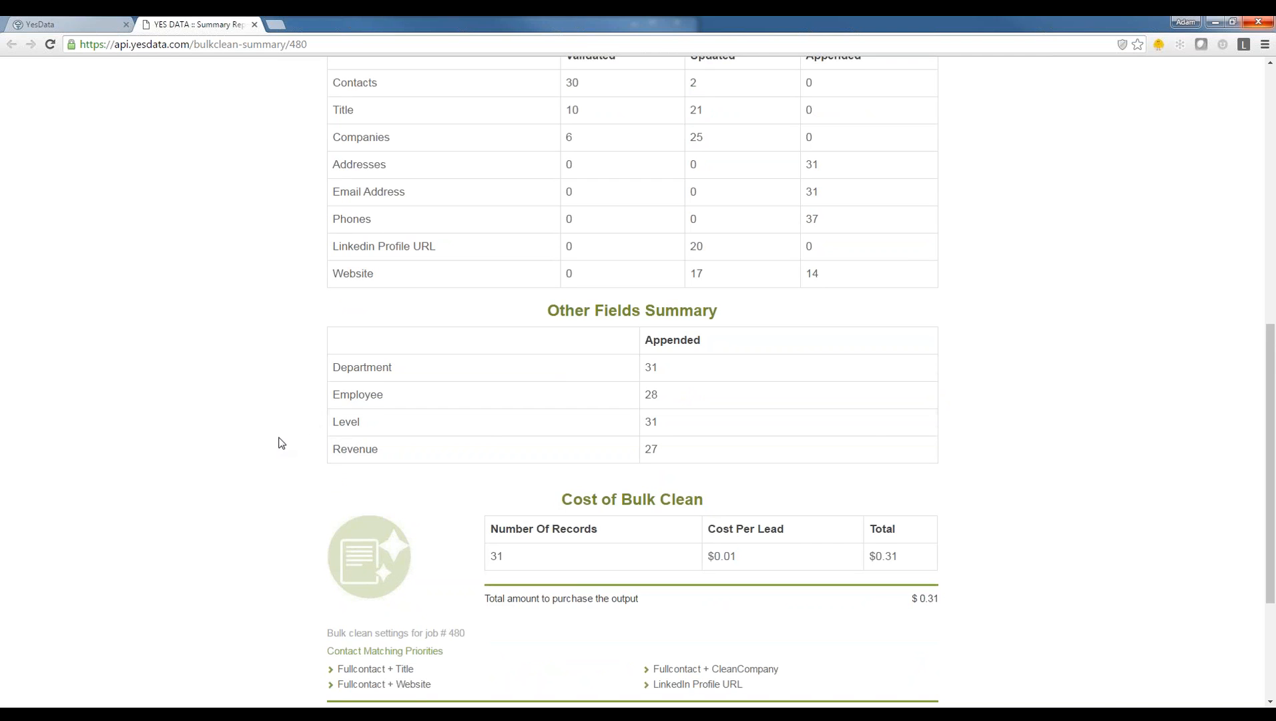
scroll(276, 446, "down", 2)
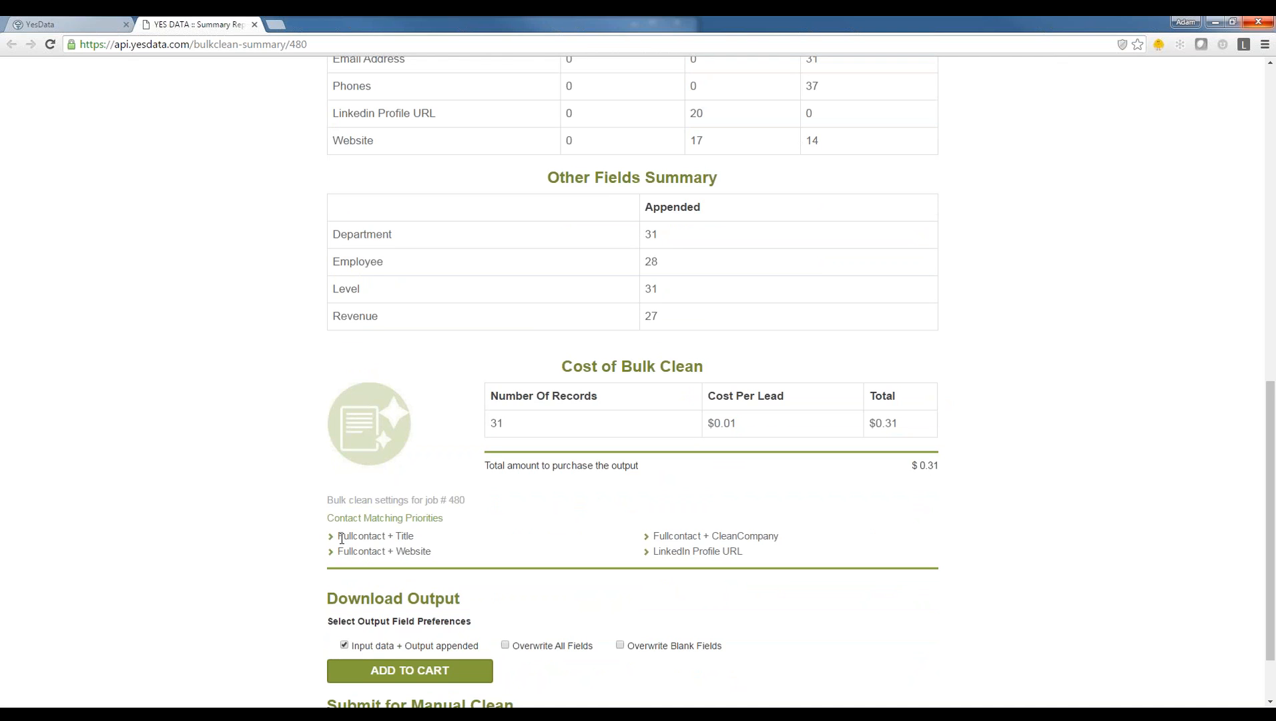
scroll(320, 540, "down", 1)
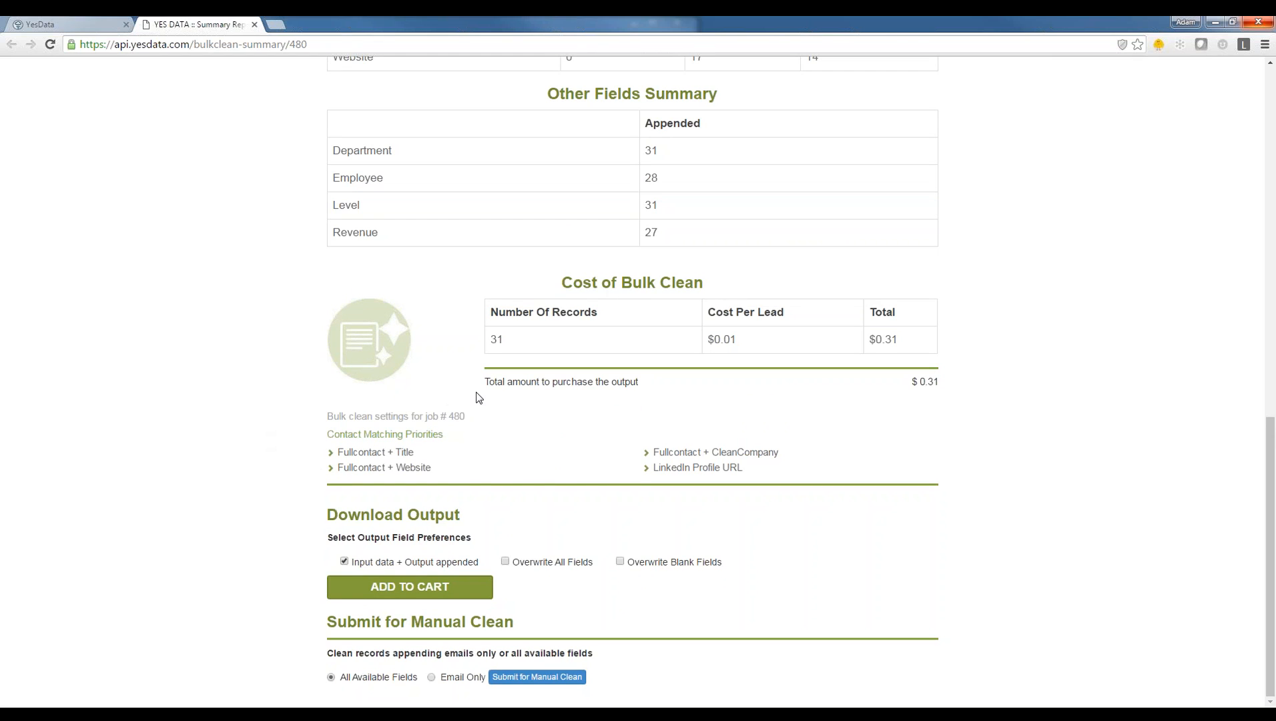
scroll(478, 433, "up", 13)
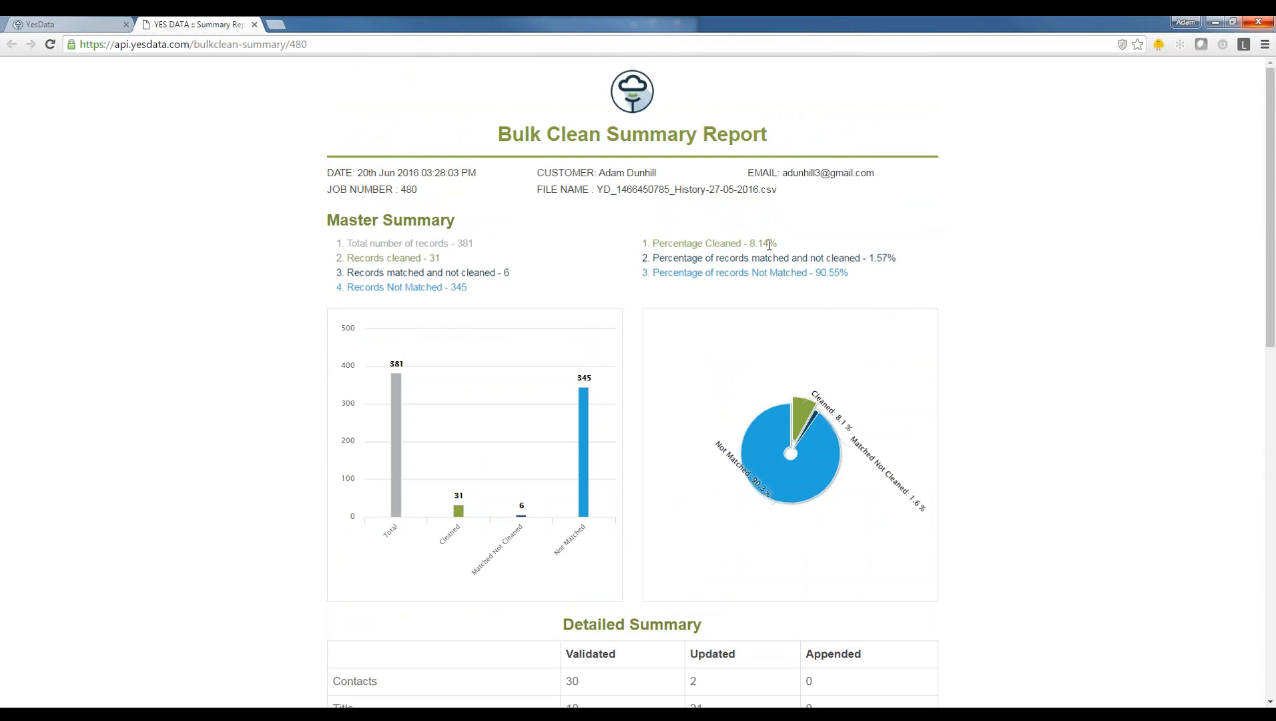
Add the bulk clean output to the cart, check out and confirm the purchase
scroll(282, 383, "down", 12)
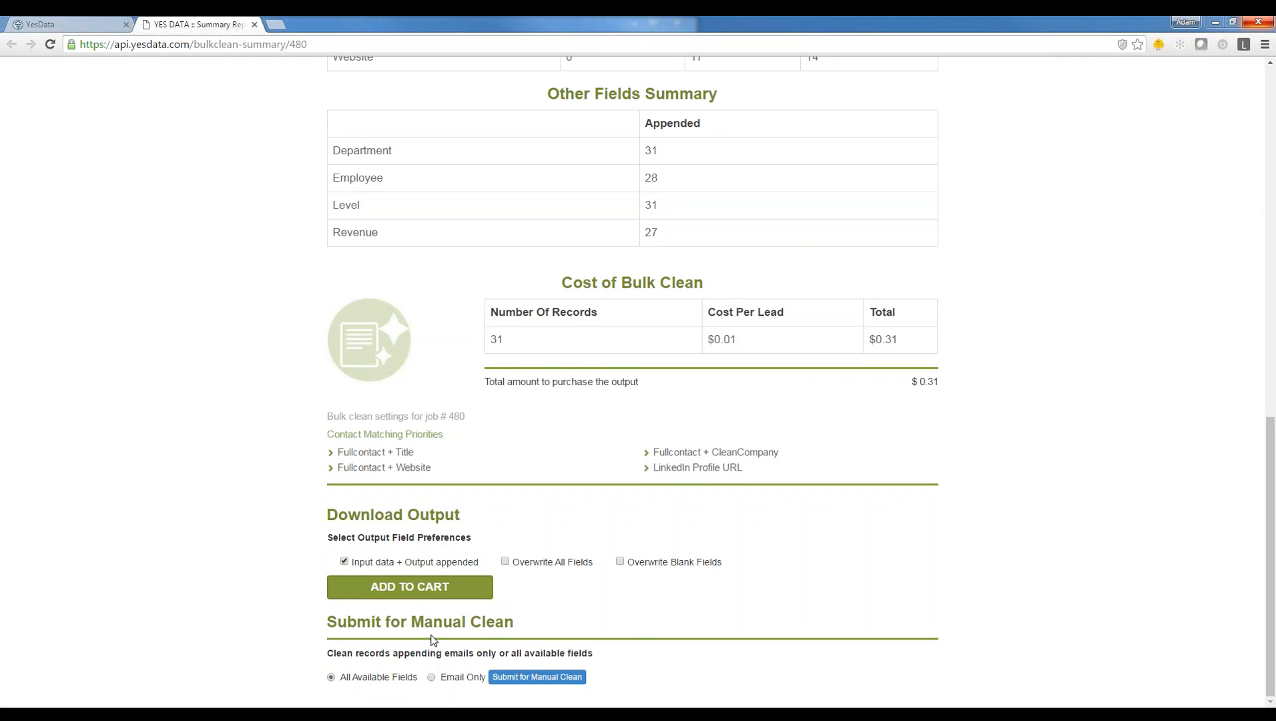
left_click(410, 587)
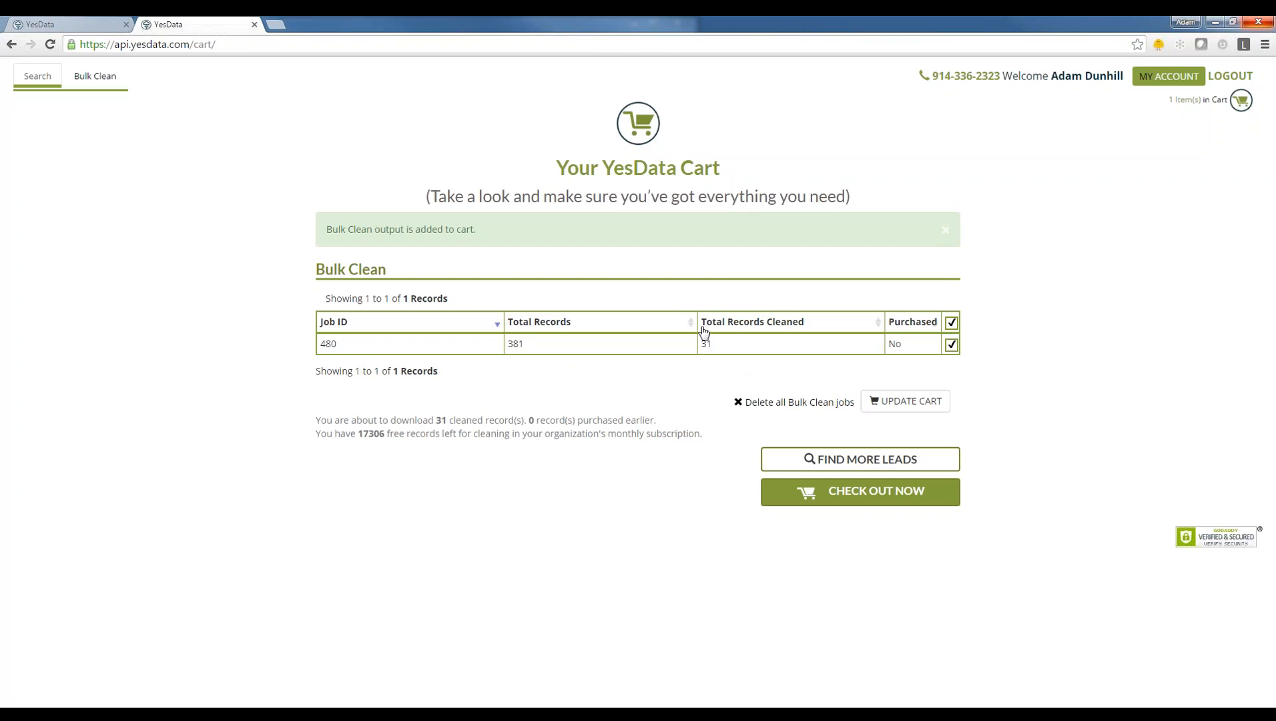
left_click(879, 504)
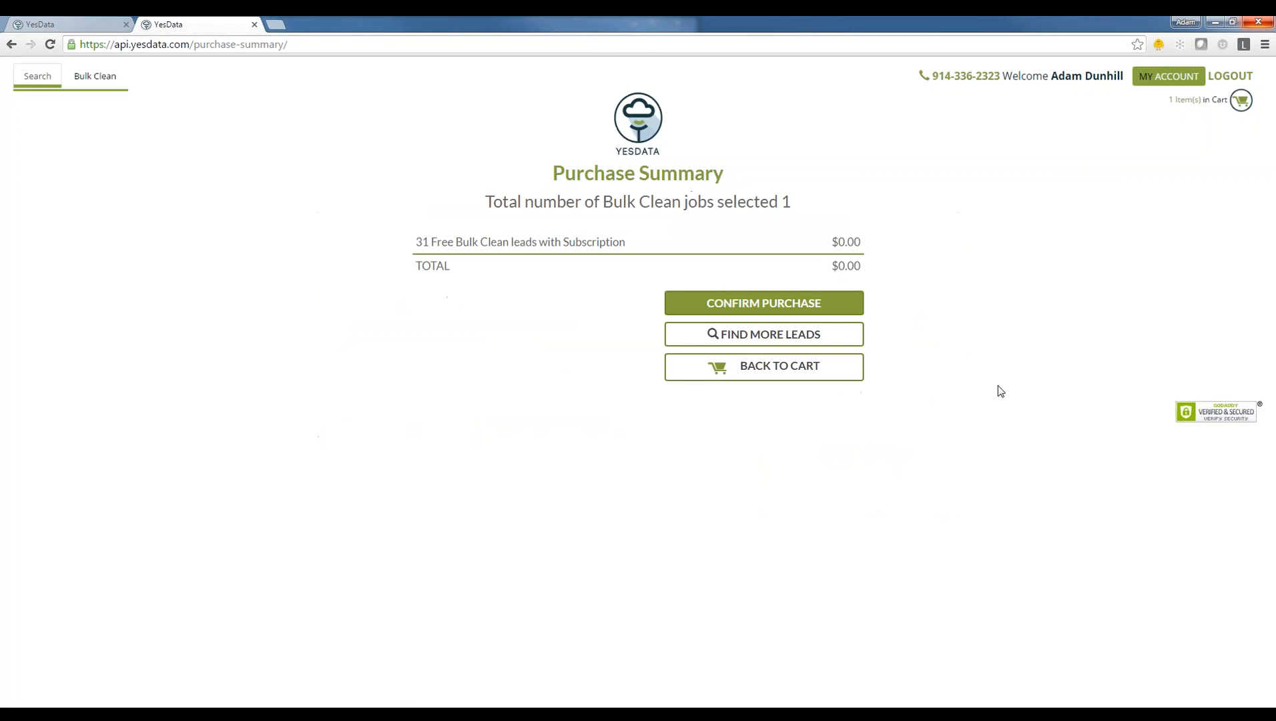
left_click(752, 308)
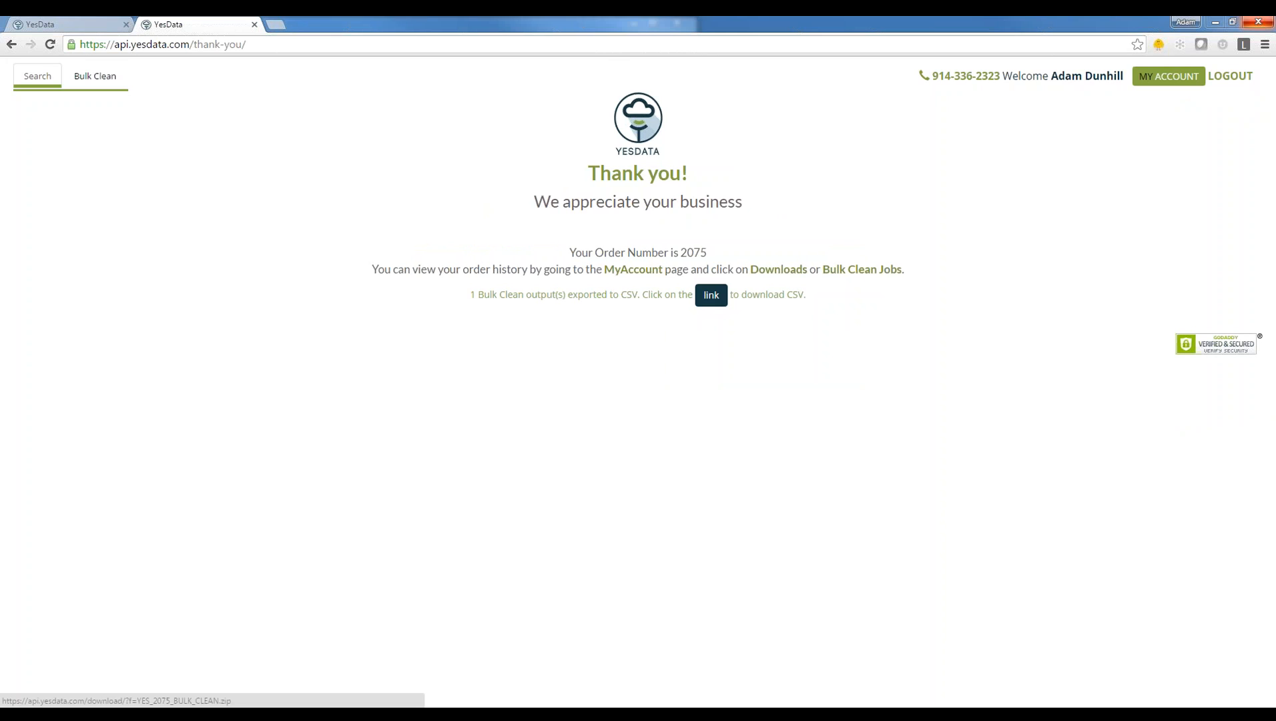
Download the exported output archive, open its YES_BULK_CLEAN_INPUT_OUTPUT_480 CSV in Excel and maximize the window
left_click(711, 294)
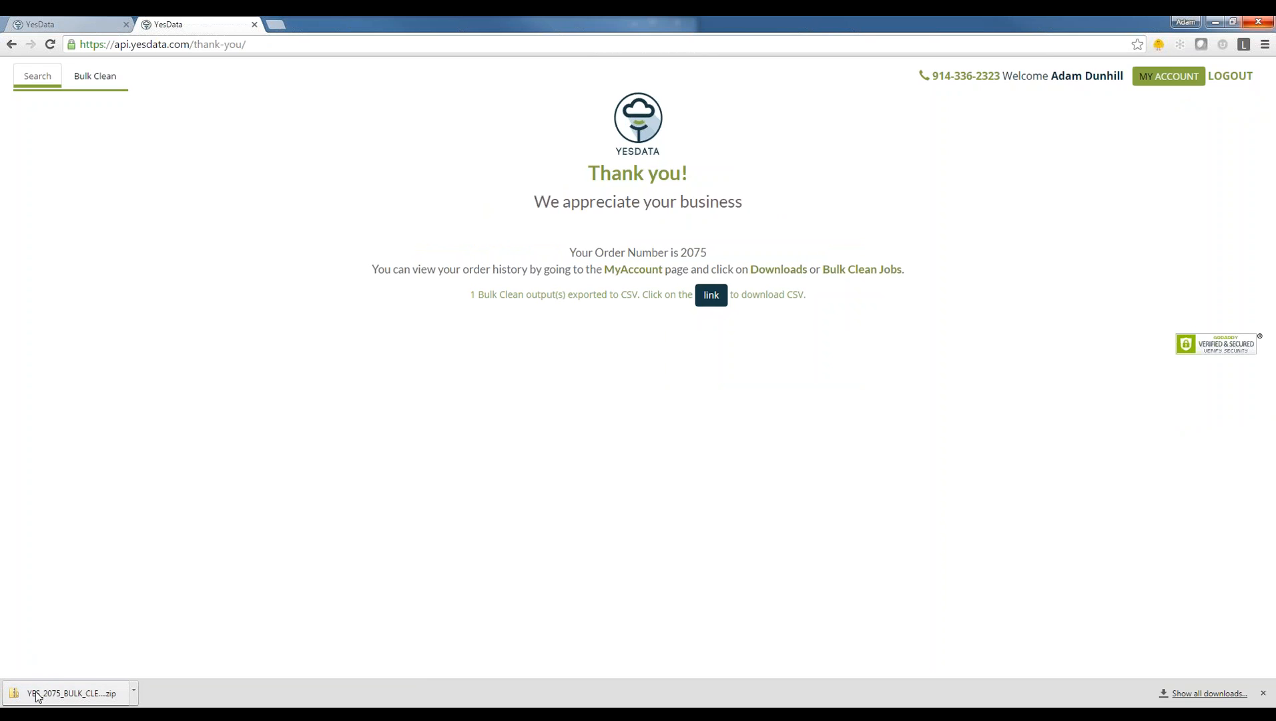
left_click(52, 694)
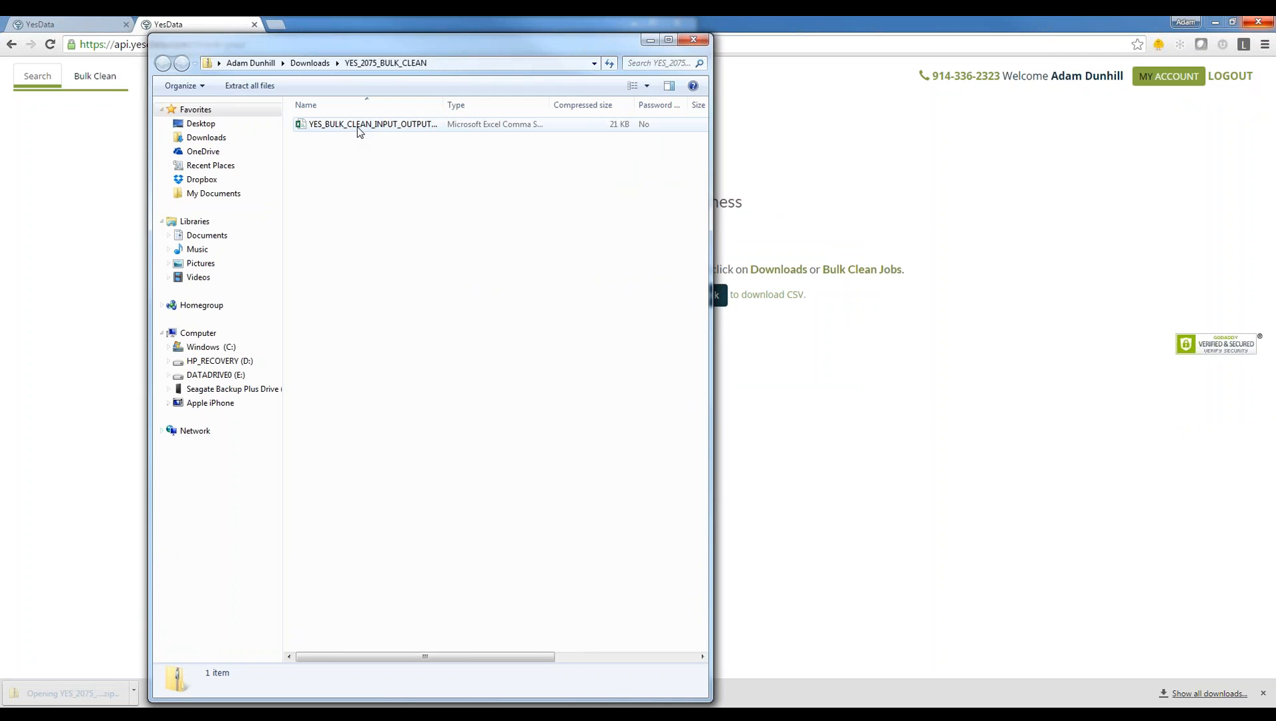
double_click(354, 125)
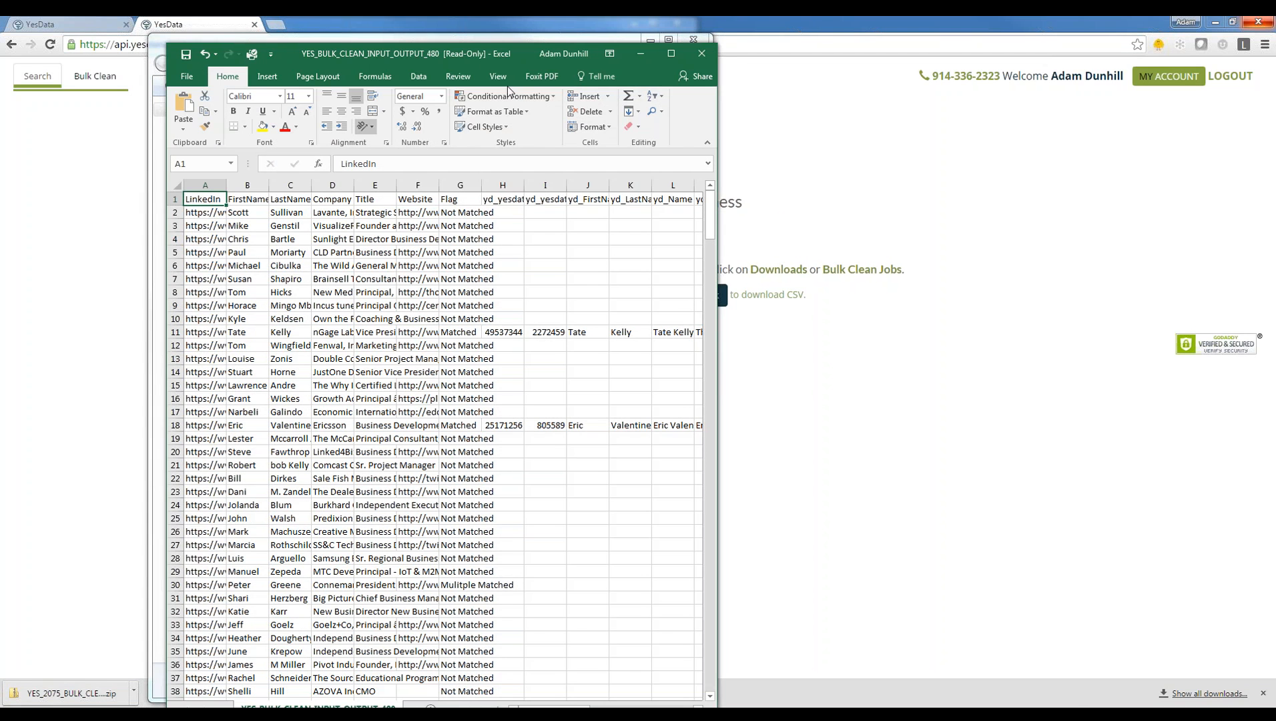
left_click(670, 53)
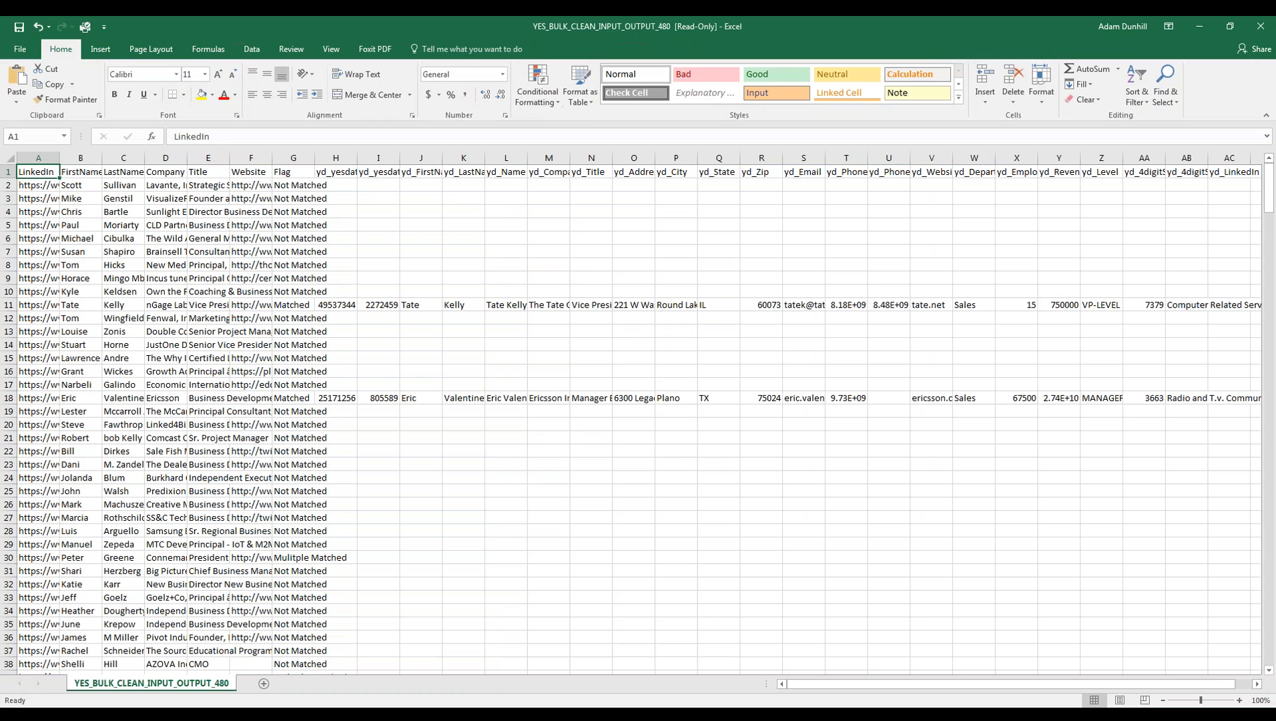
AutoFit the column widths of the entire worksheet and select cell A1
left_click(9, 156)
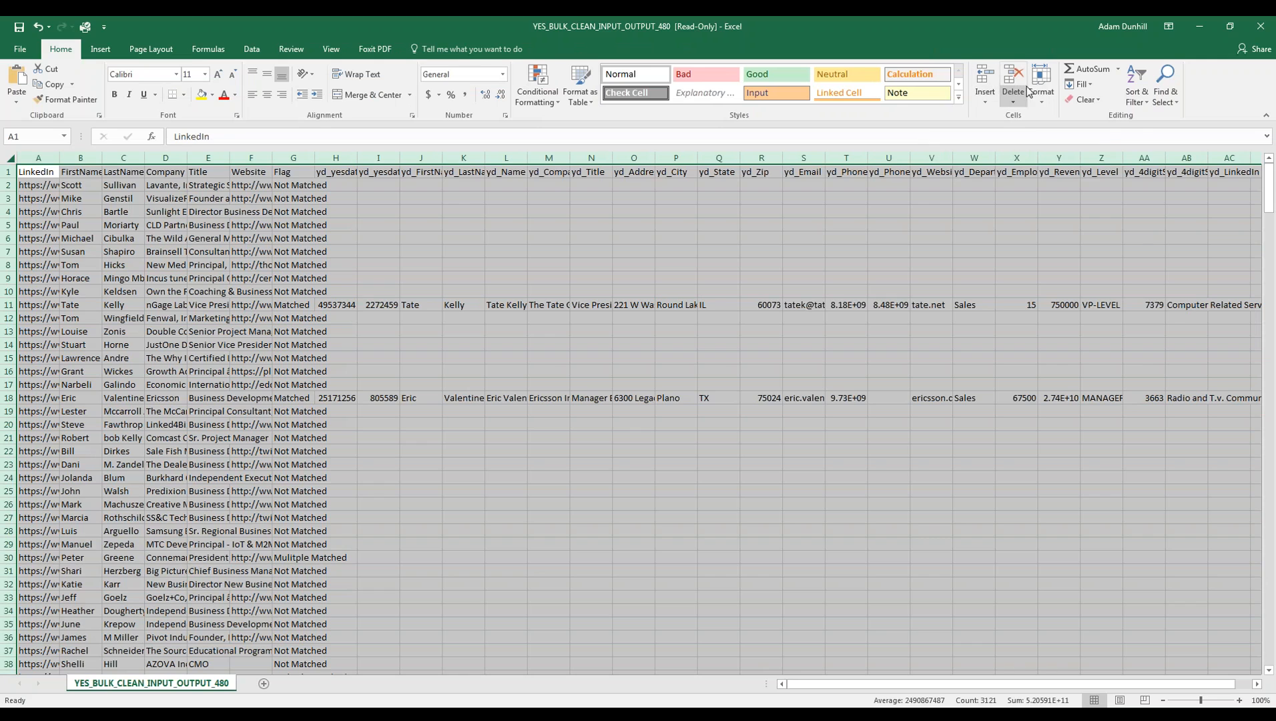
left_click(1039, 90)
left_click(1065, 175)
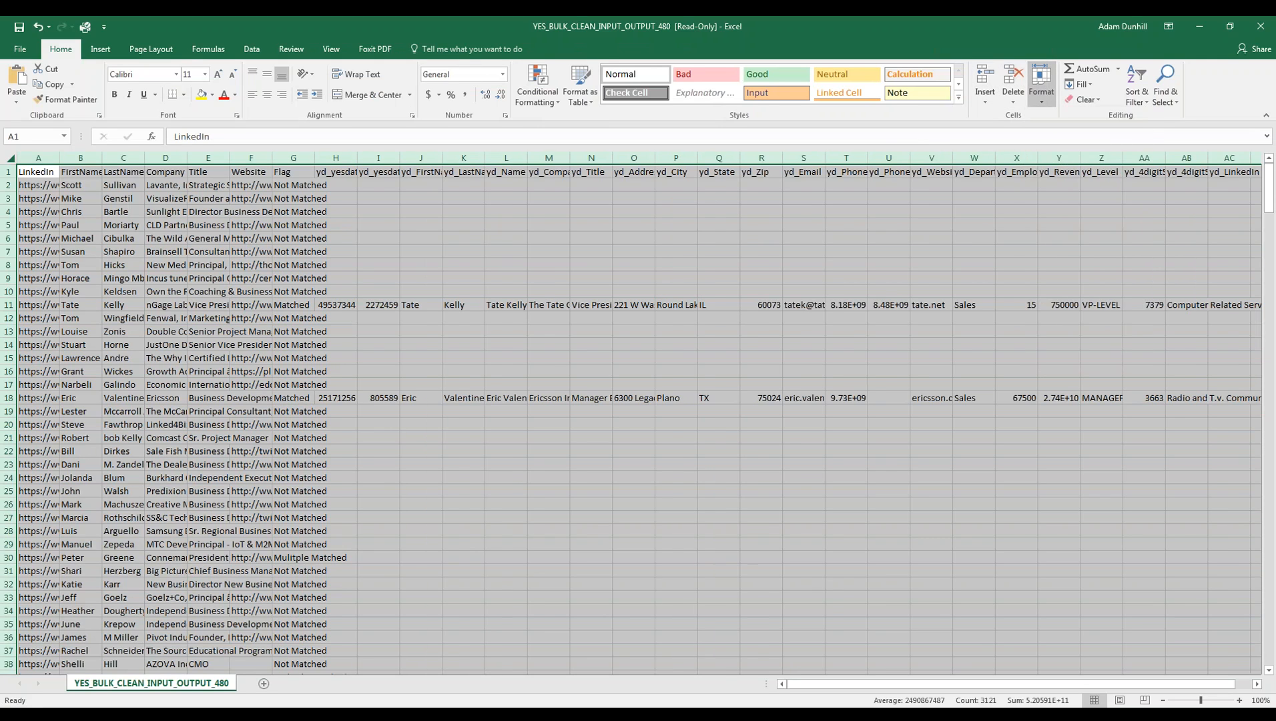
left_click(45, 174)
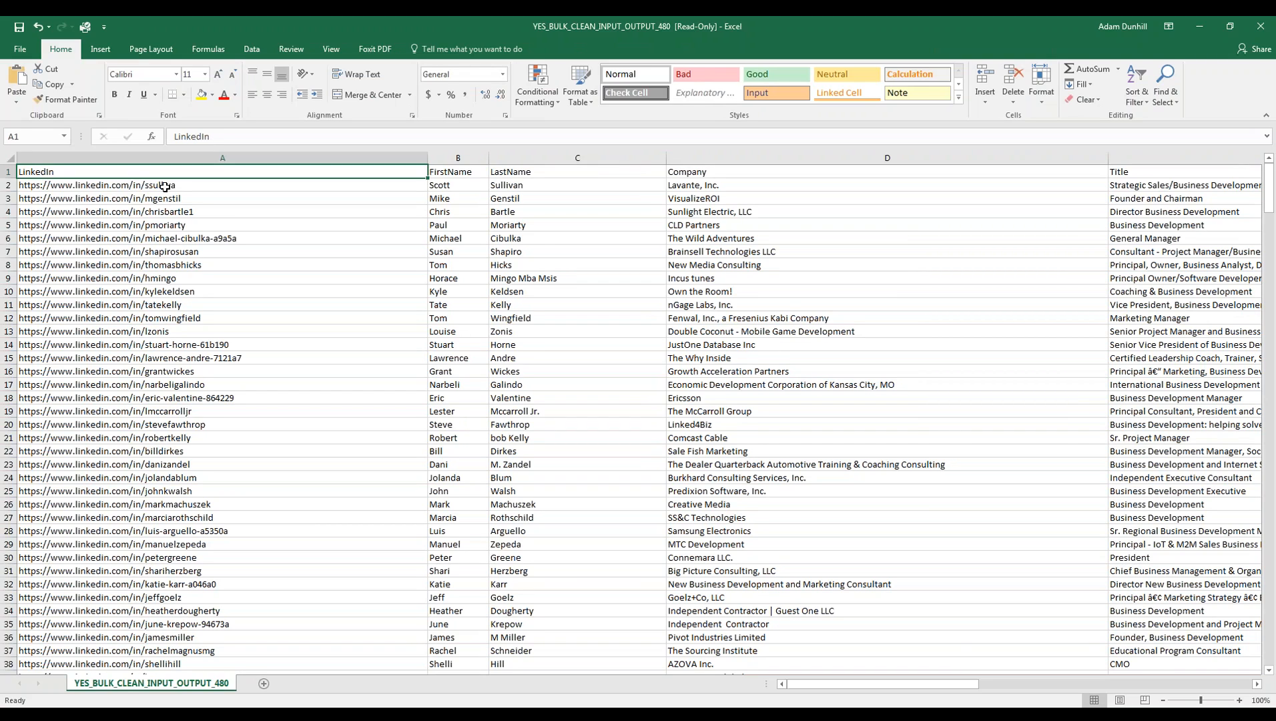
Sort the sheet by the Flag column from A to Z, expanding the selection to include the adjacent data
key("Right")
key("Right")
key("Right")
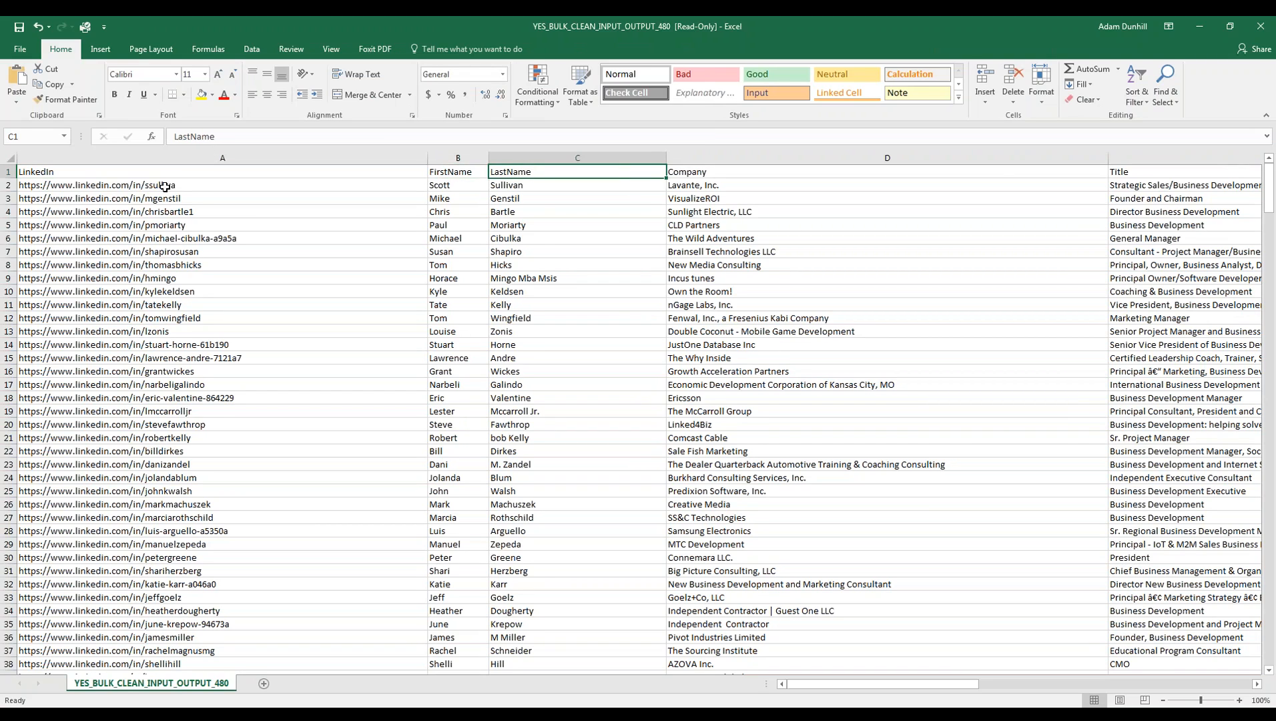
key("Right")
key("Right")
key("Right")
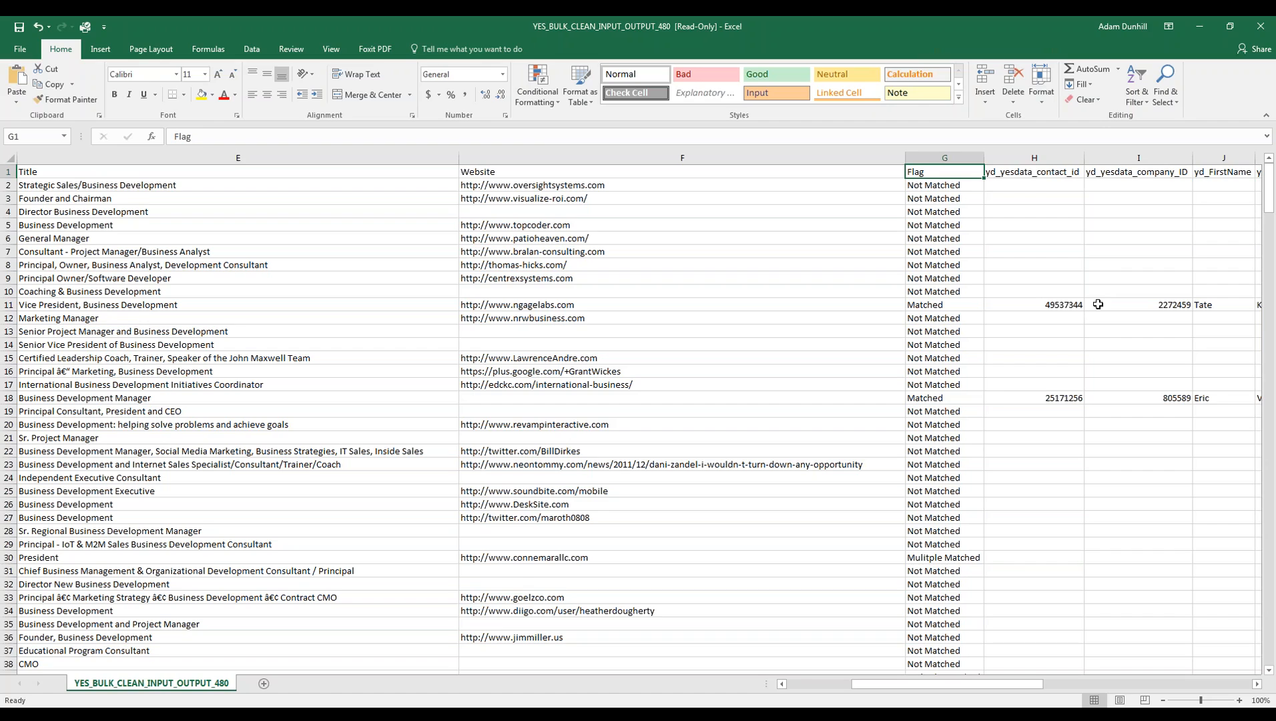
left_click(961, 160)
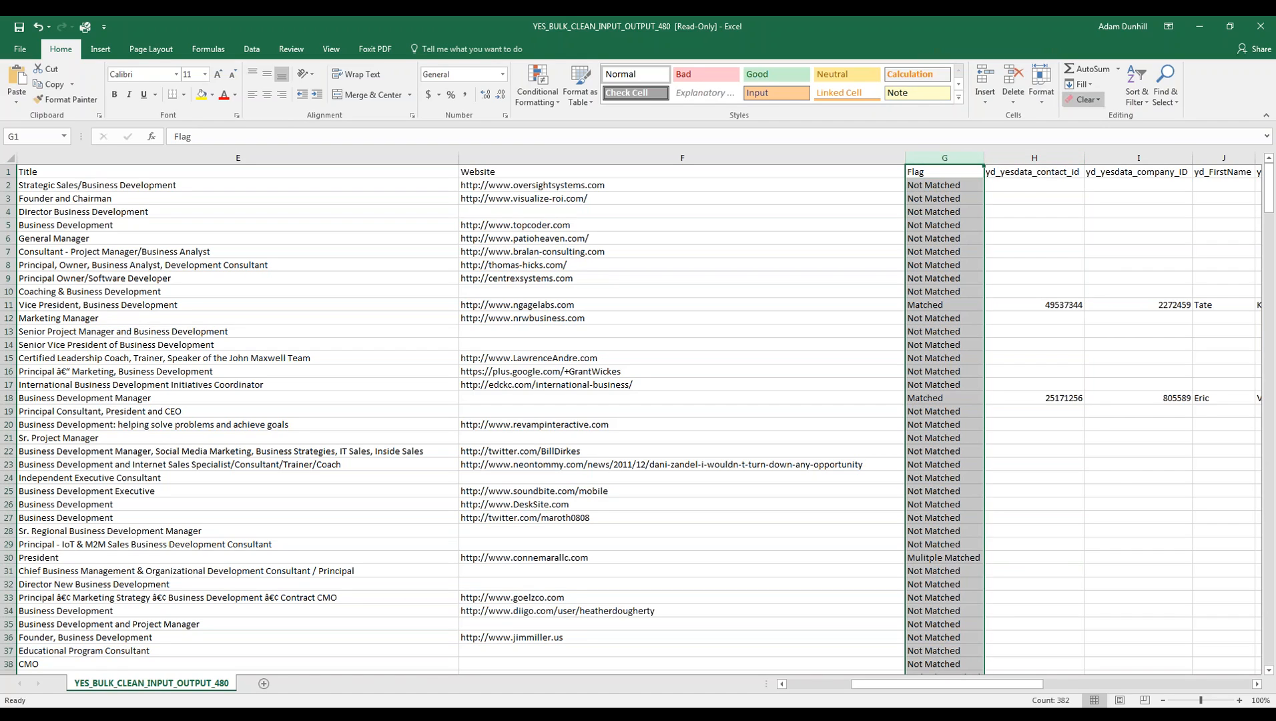
left_click(1137, 84)
left_click(1156, 117)
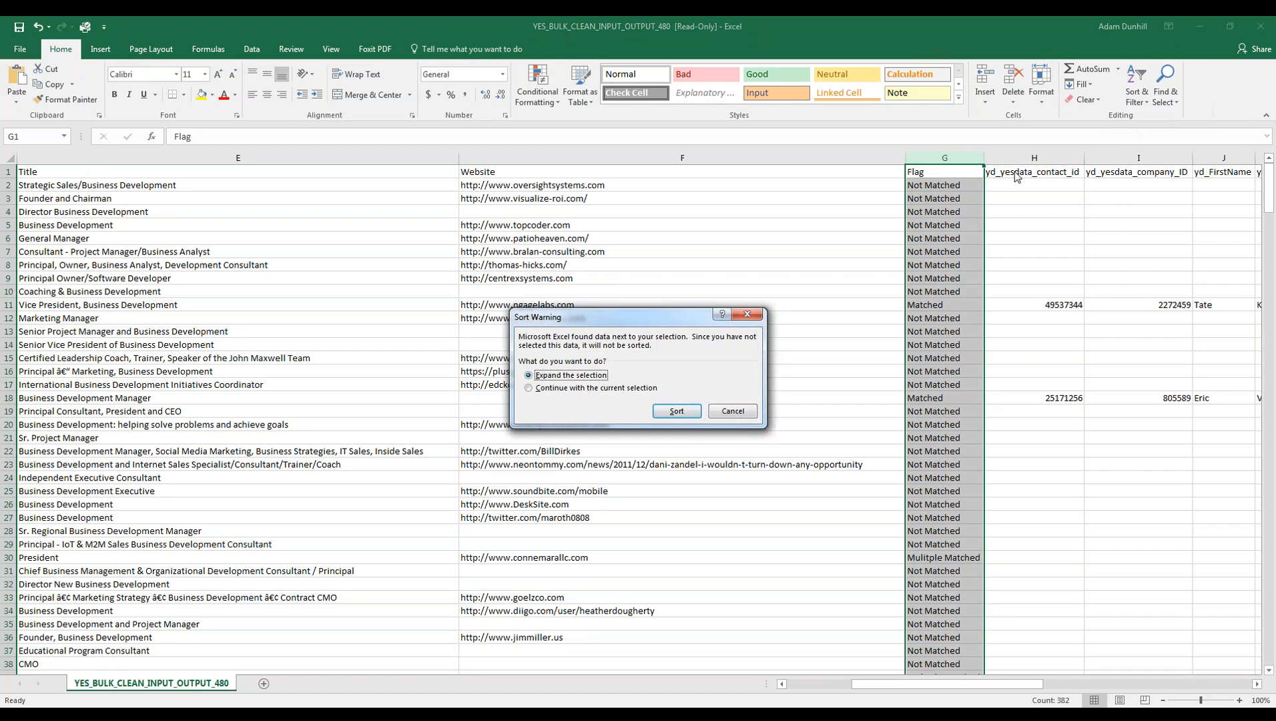
left_click(675, 410)
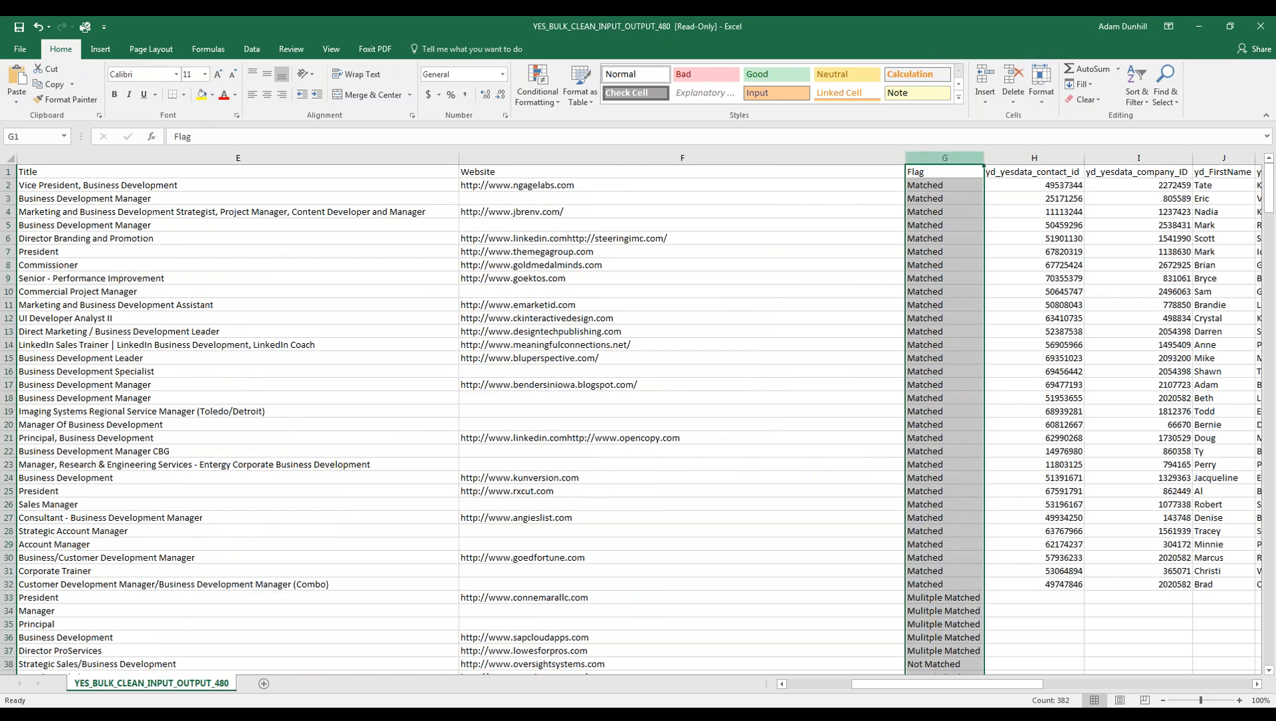
Review the first matched record's appended fields from Flag through yd_Zip, covering the IDs, name, company, title and address
left_click(933, 186)
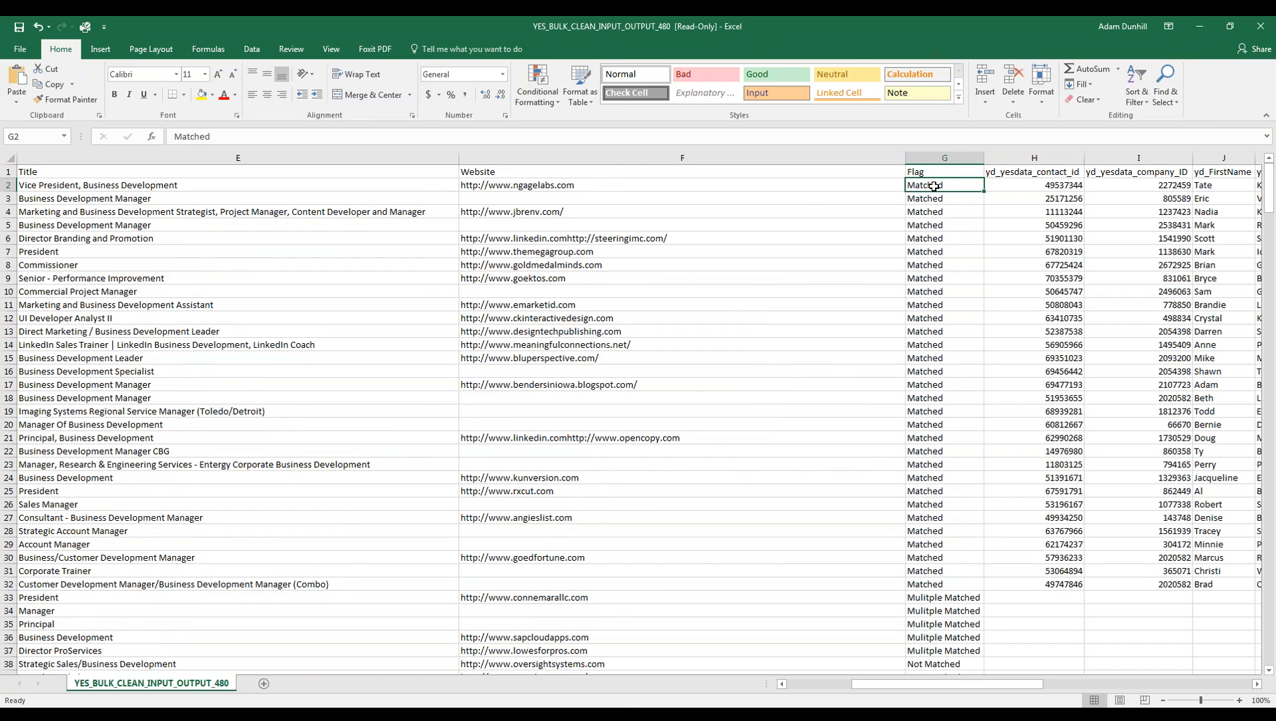
key("Right")
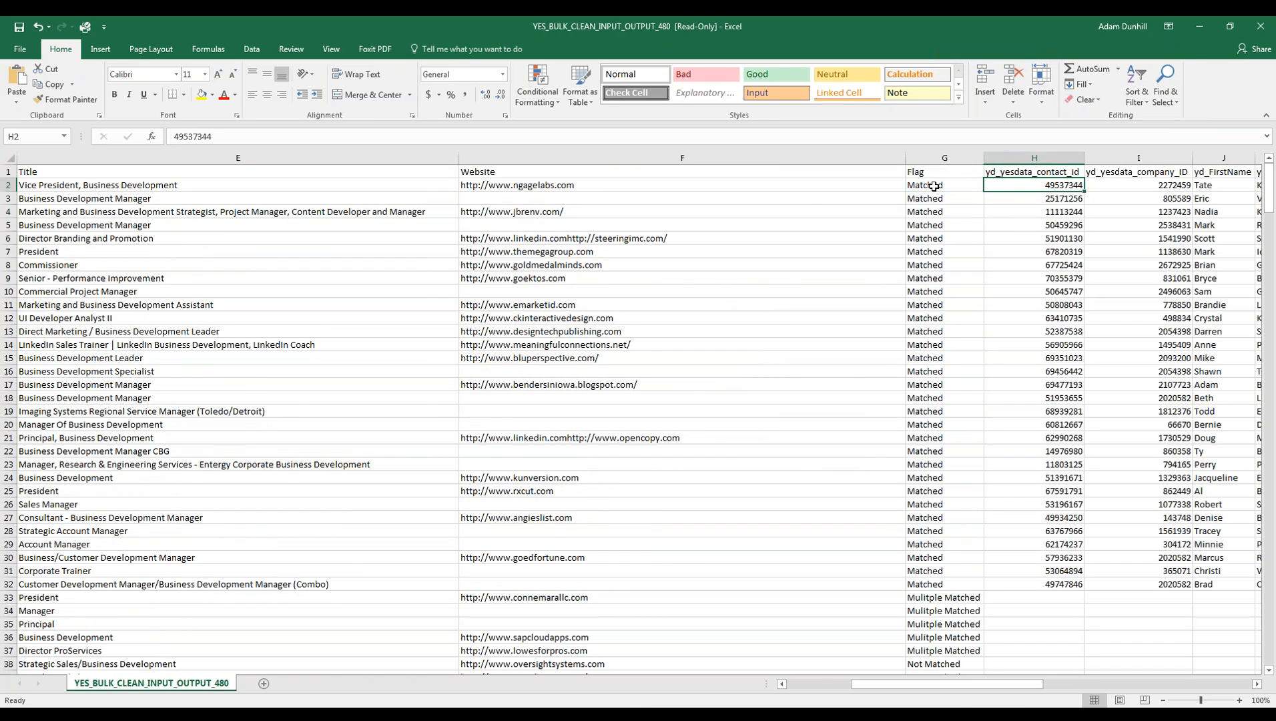
key("Right")
key("Right")
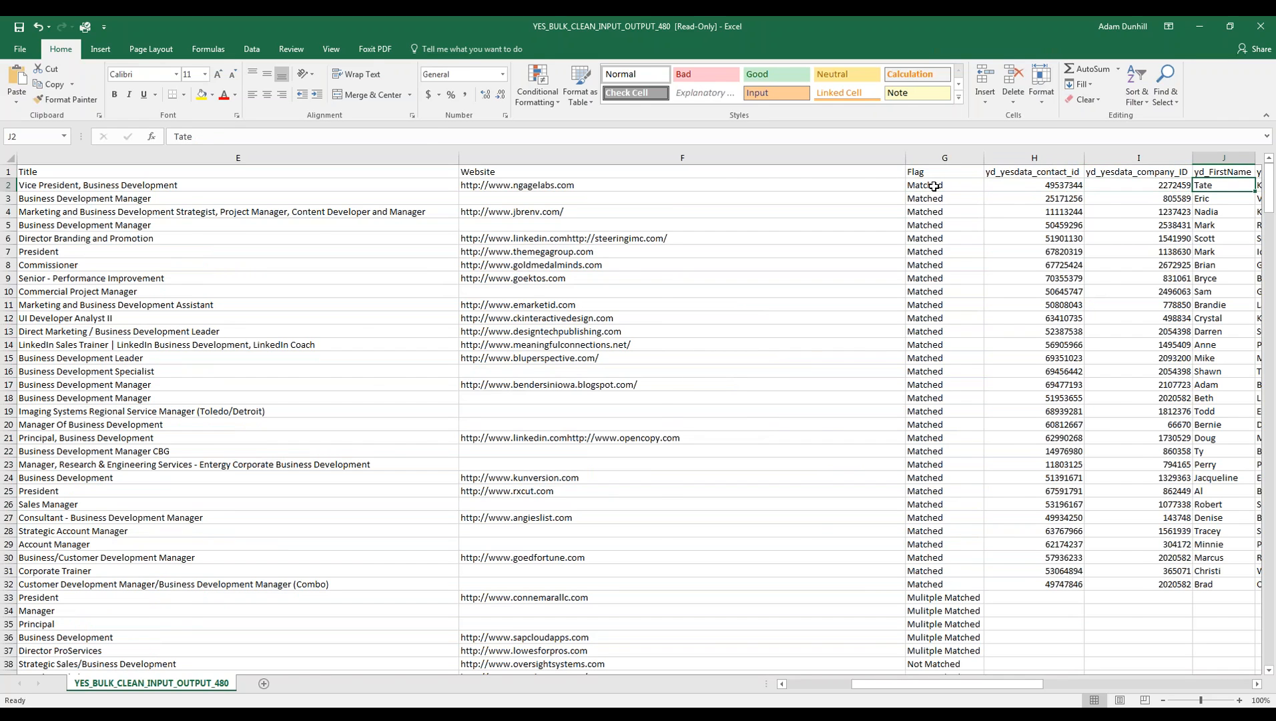
key("Right")
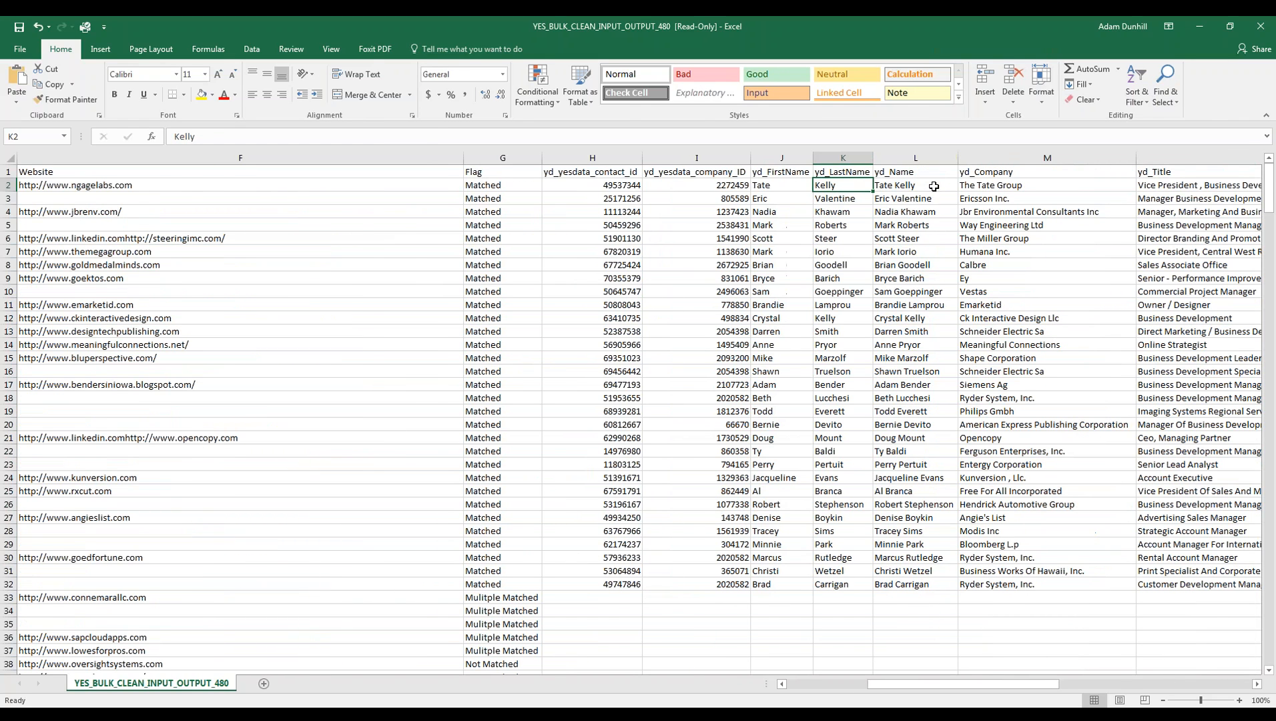
key("Right")
key("Right")
key("Right")
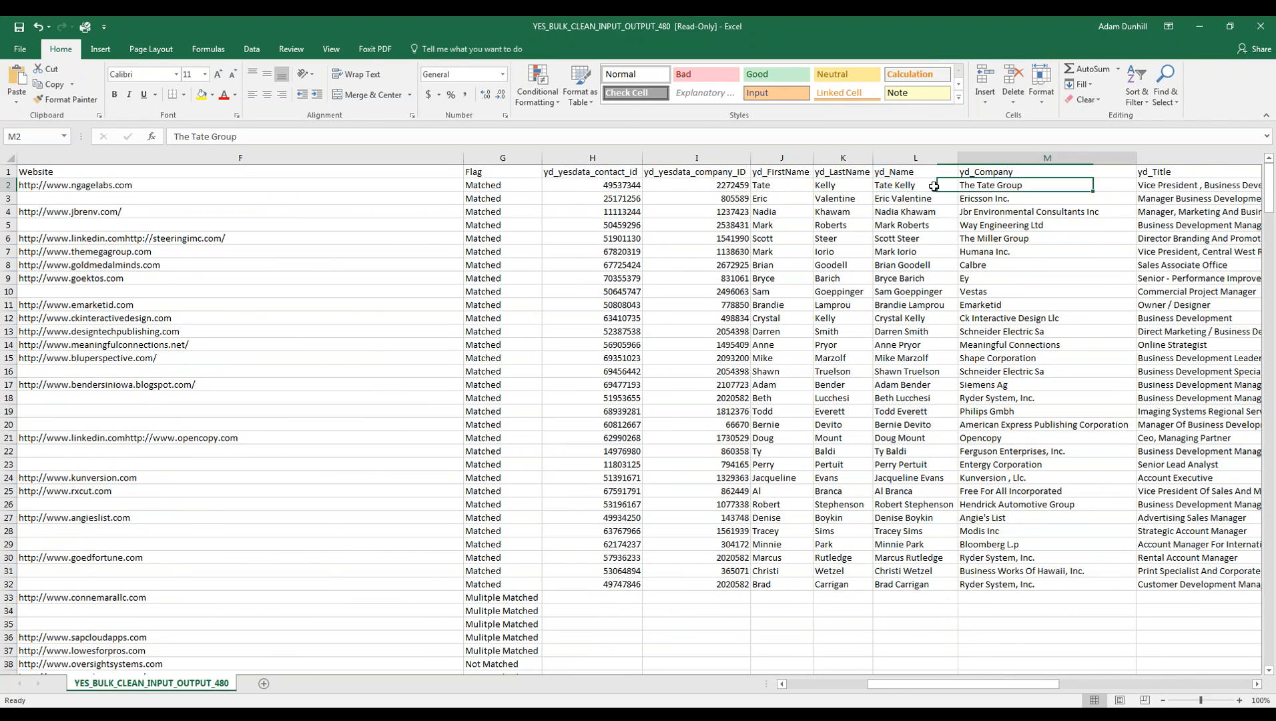
key("Right")
key("Right")
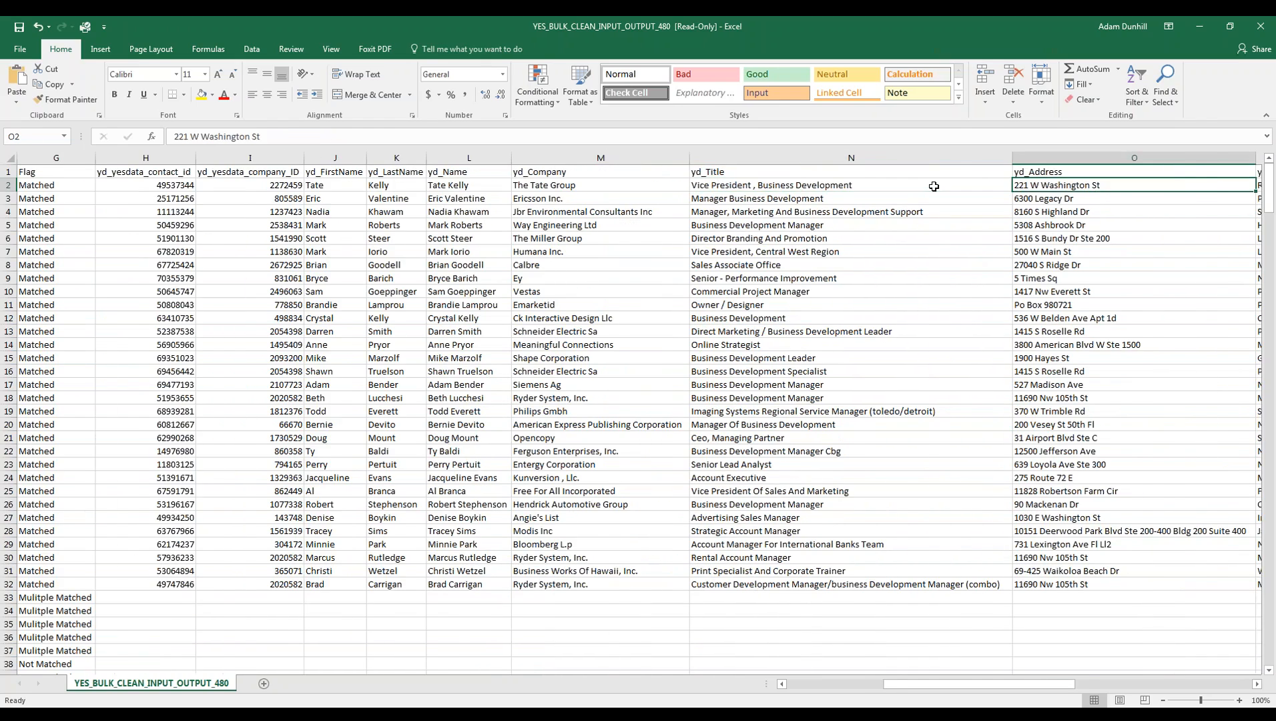
key("Right")
key("Right")
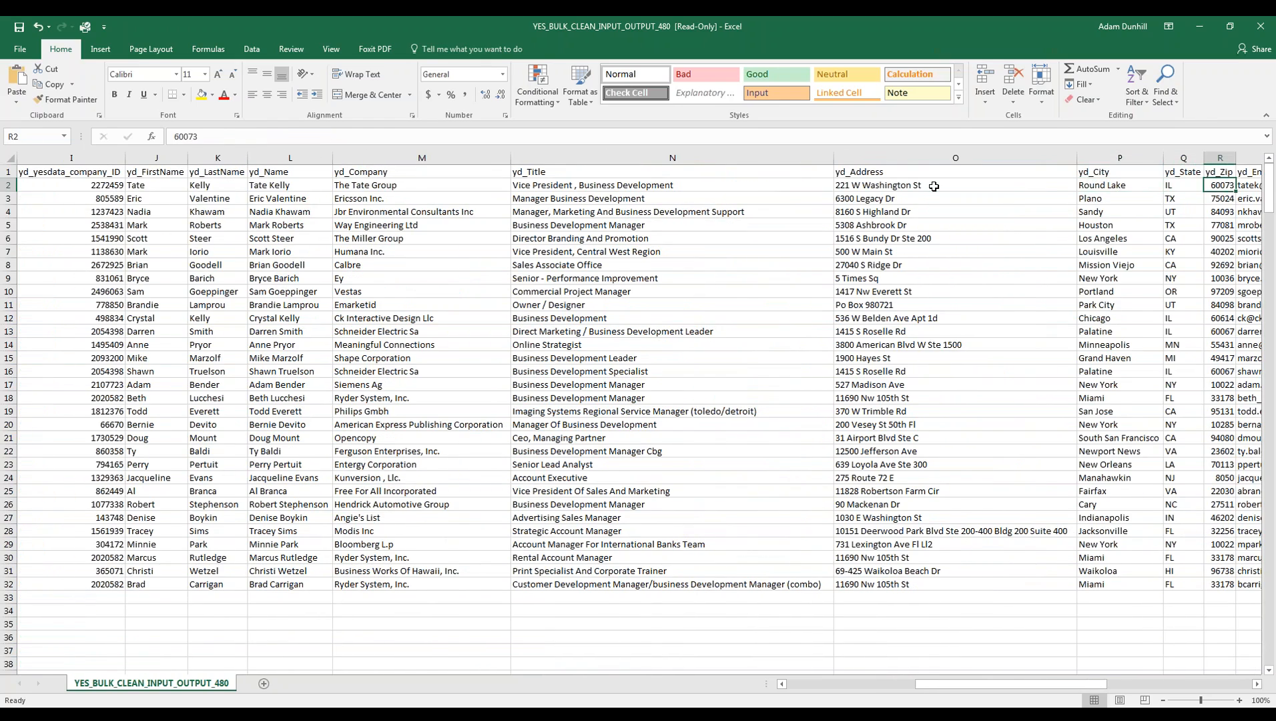
Examine the matched records' appended email, phone, website, department, employee, revenue, level and SIC fields, then the yd_LinkedIn column down to row 6
key("Right")
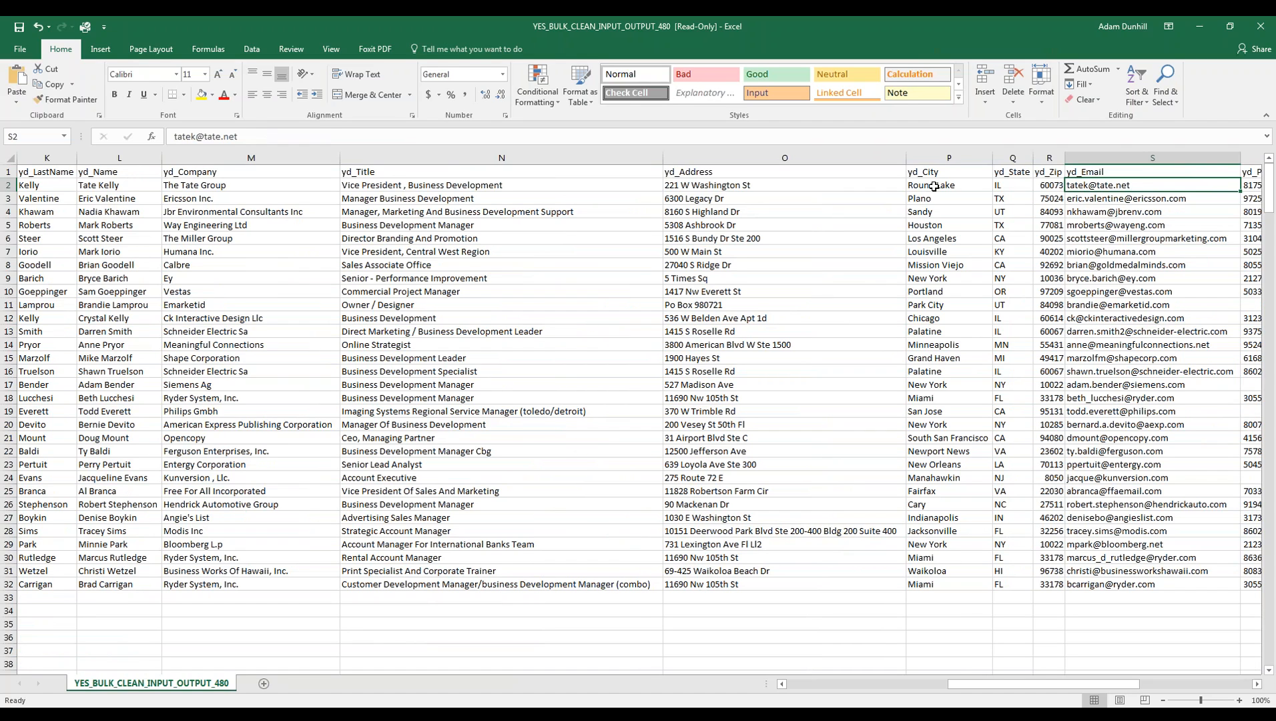
key("Right")
key("Right")
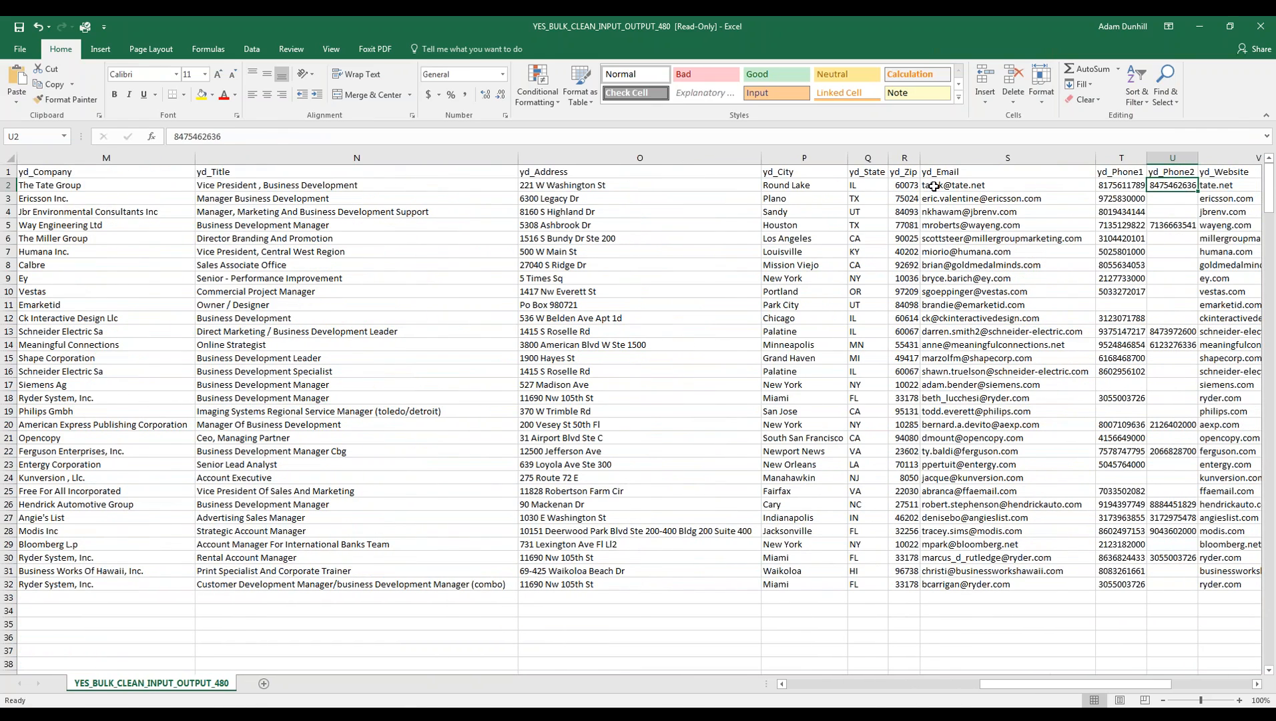
key("Right")
key("Right")
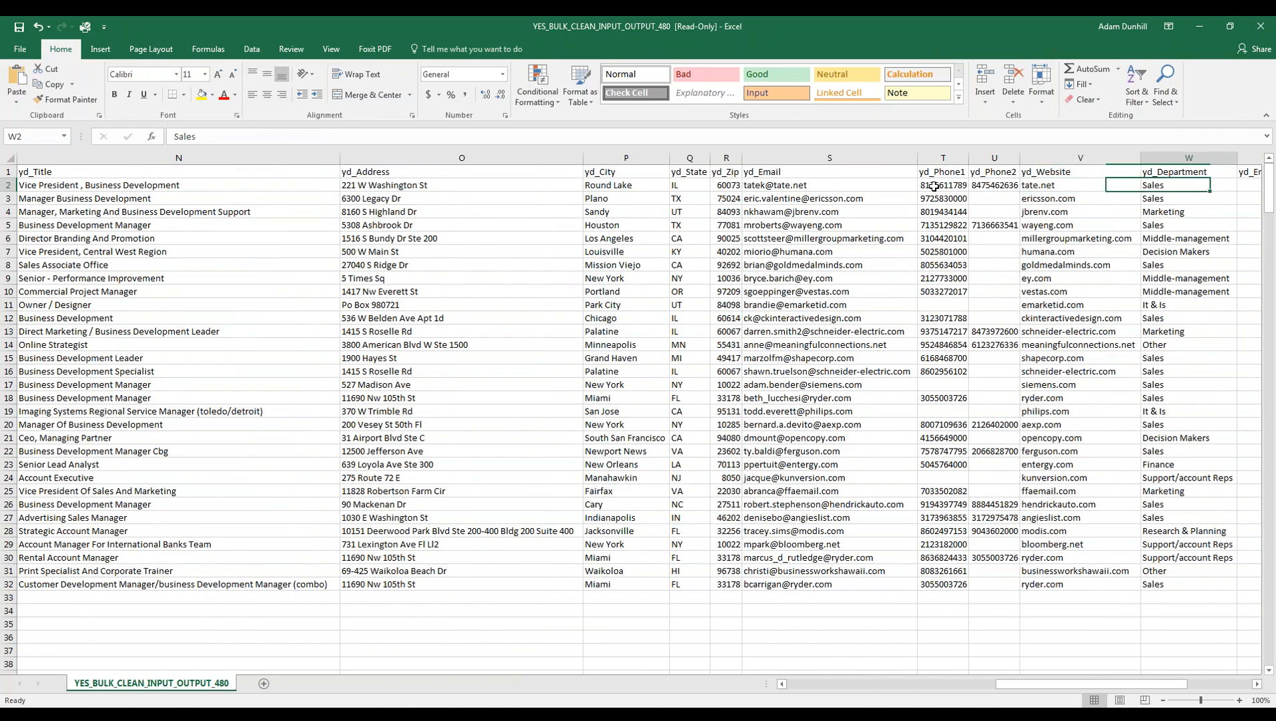
key("Right")
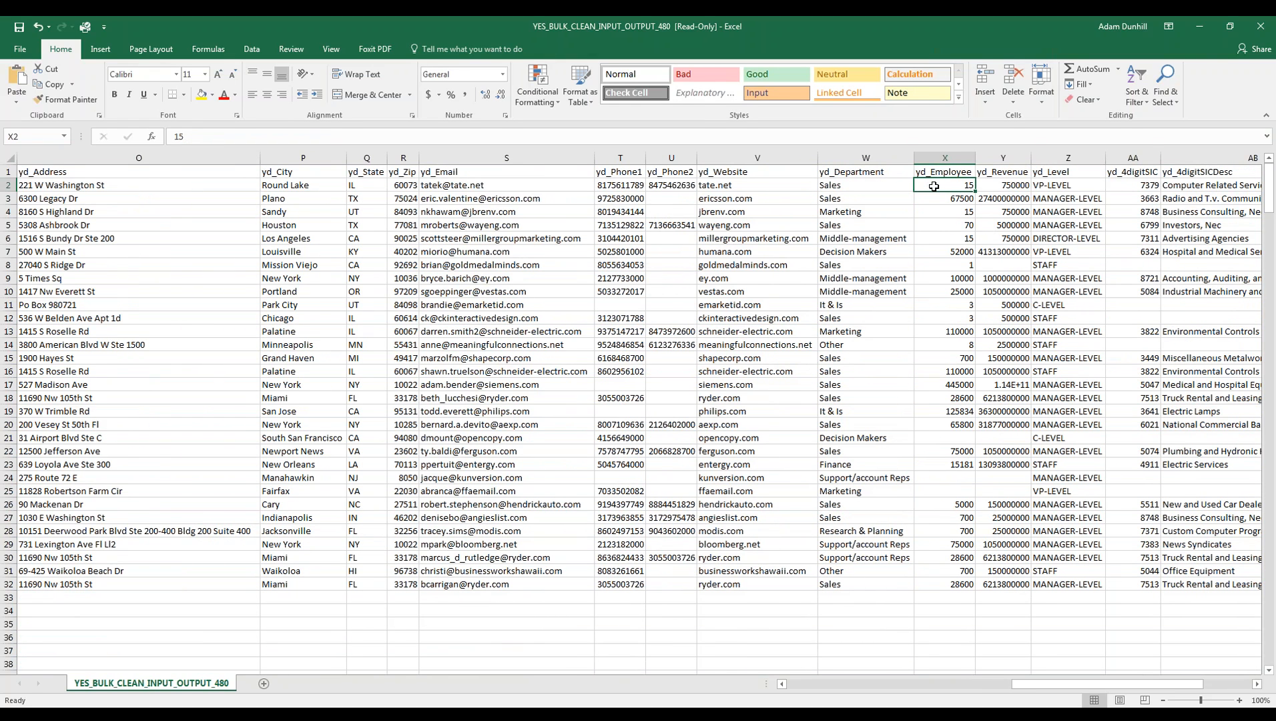
key("Right")
key("Right")
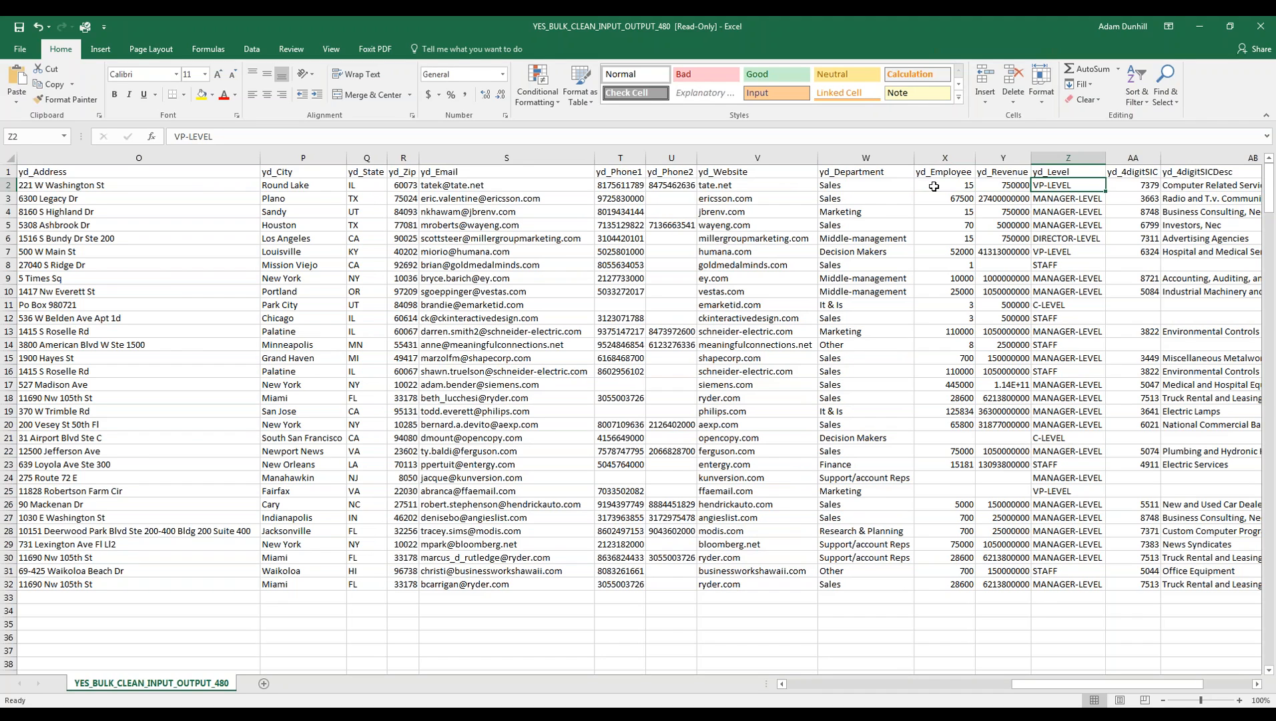
key("Right")
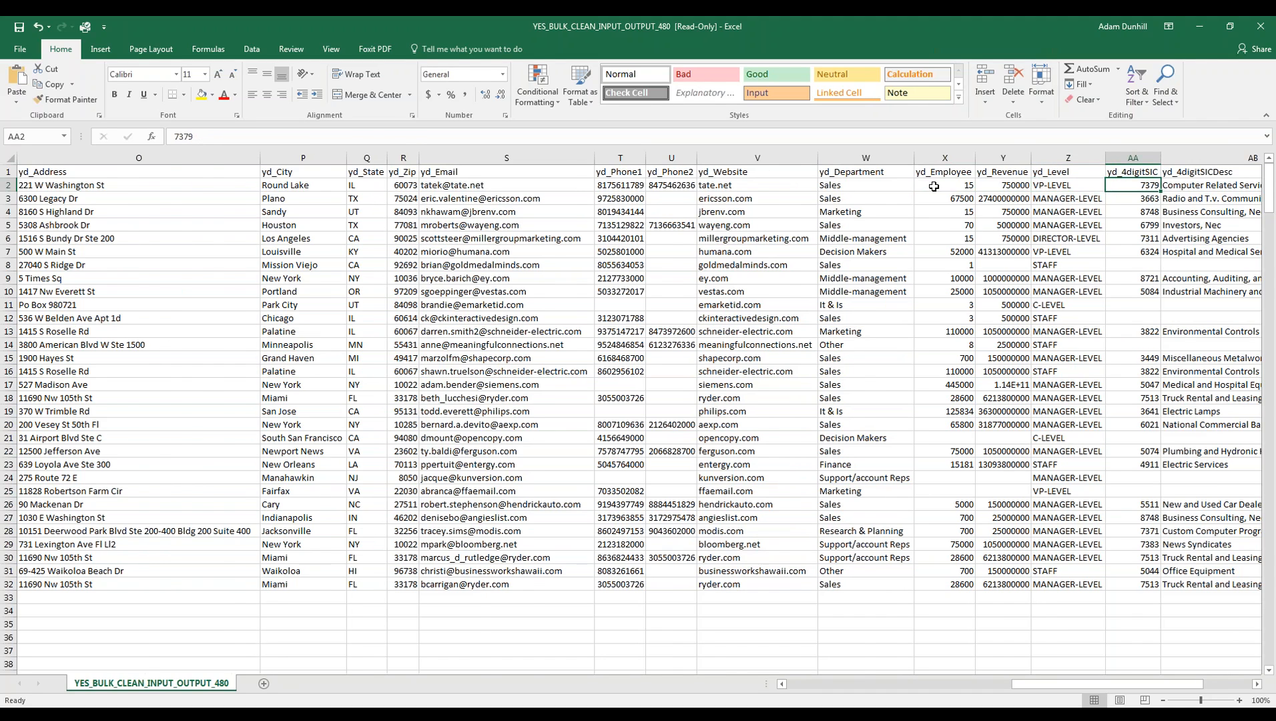
key("Right")
key("Right")
key("Down")
key("Down")
key("Down")
key("Down")
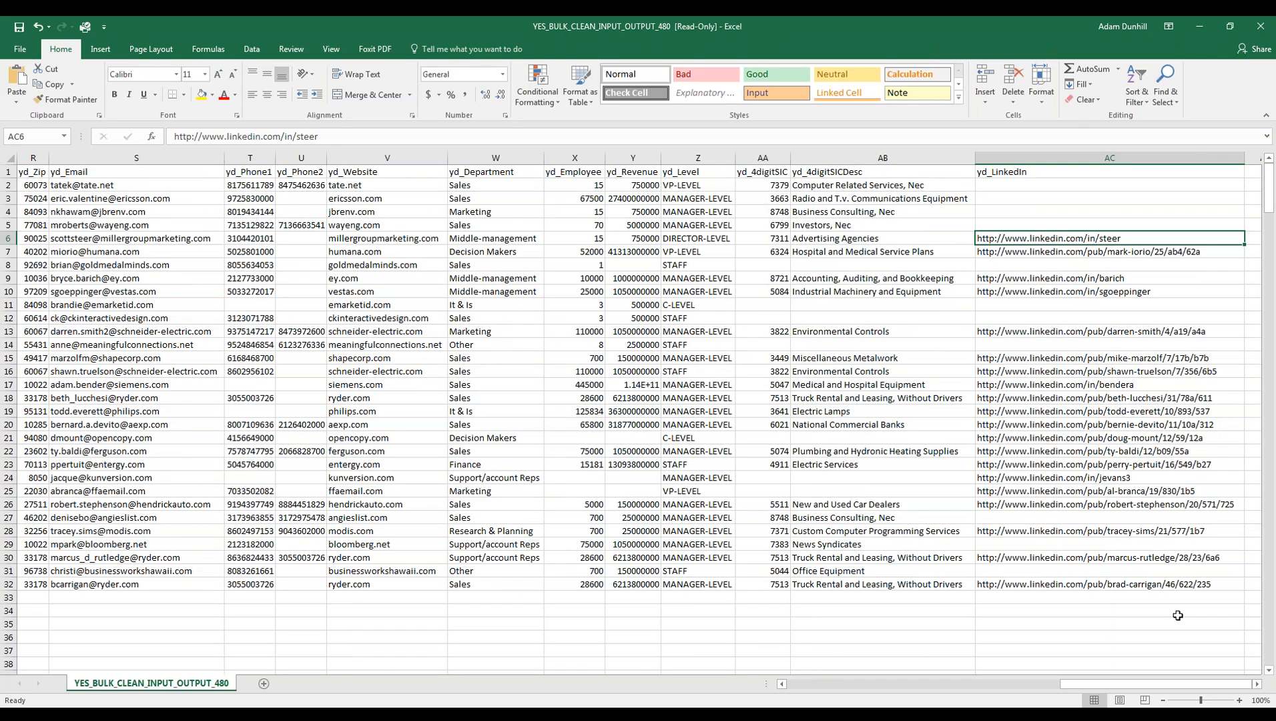
Close the workbook without saving changes and switch back to YesData in the browser, opening its Bulk Clean settings page
left_click(1258, 33)
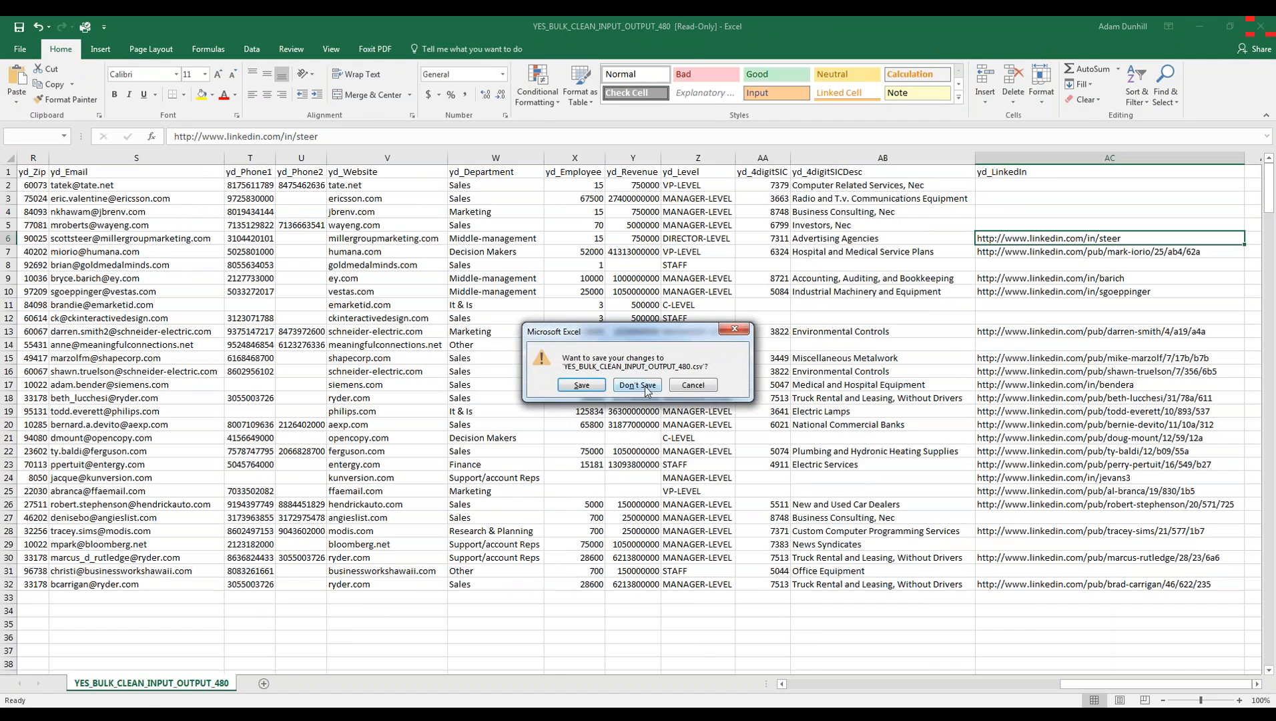
left_click(644, 385)
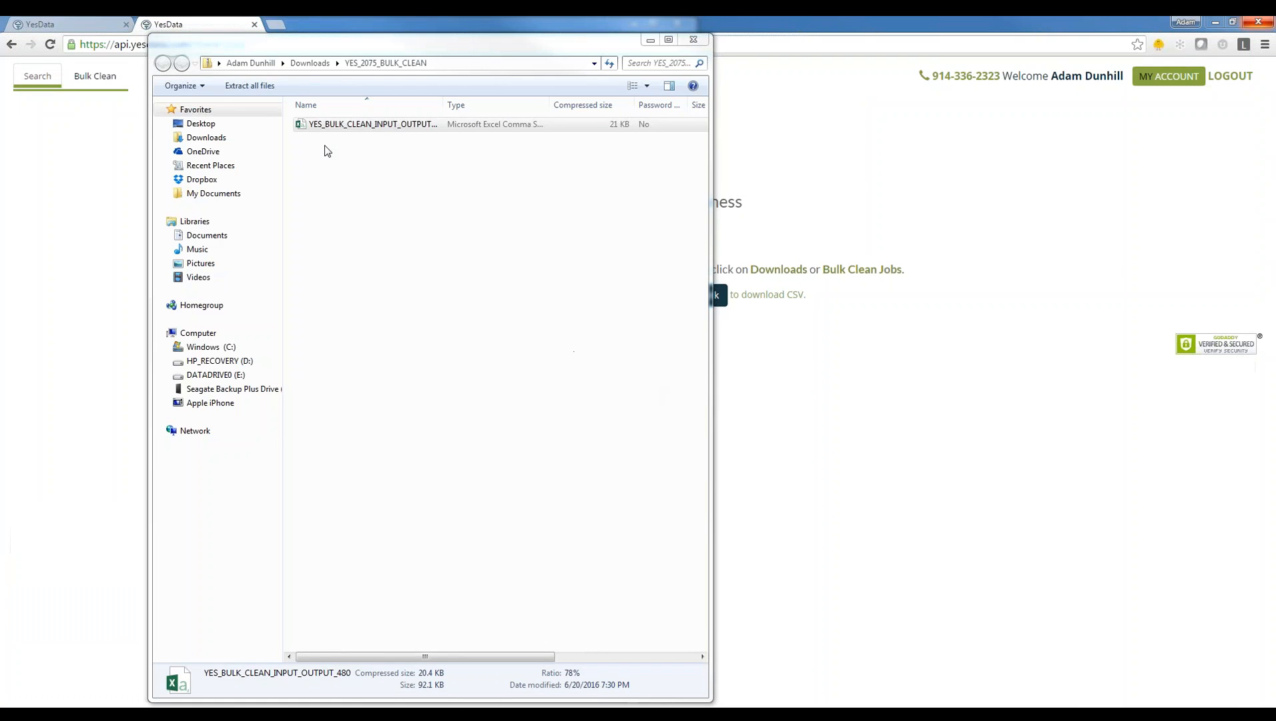
left_click(196, 25)
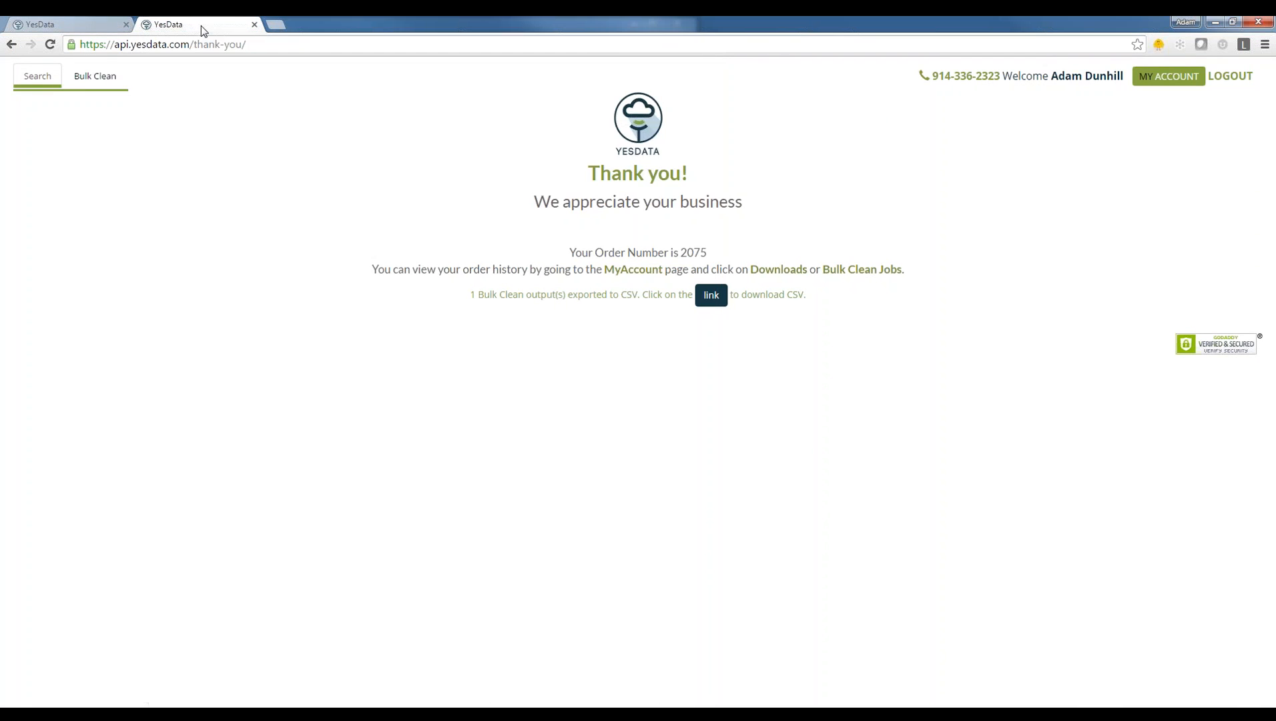
left_click(89, 78)
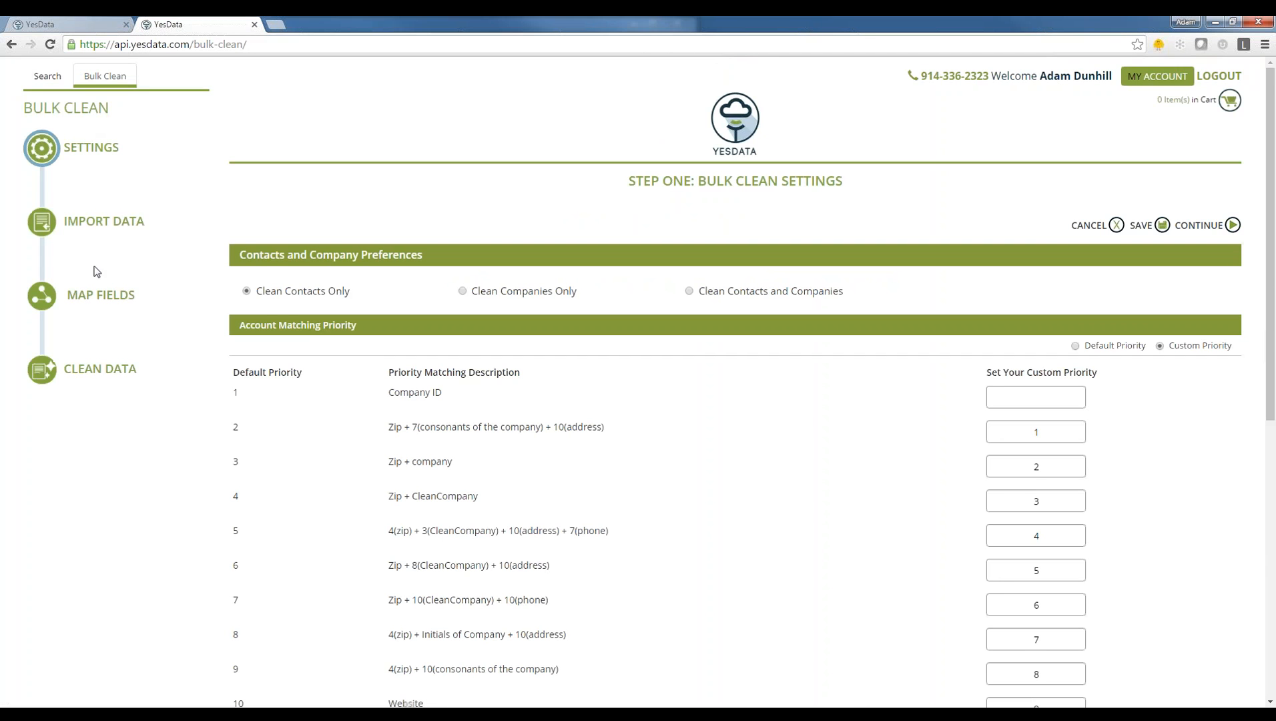